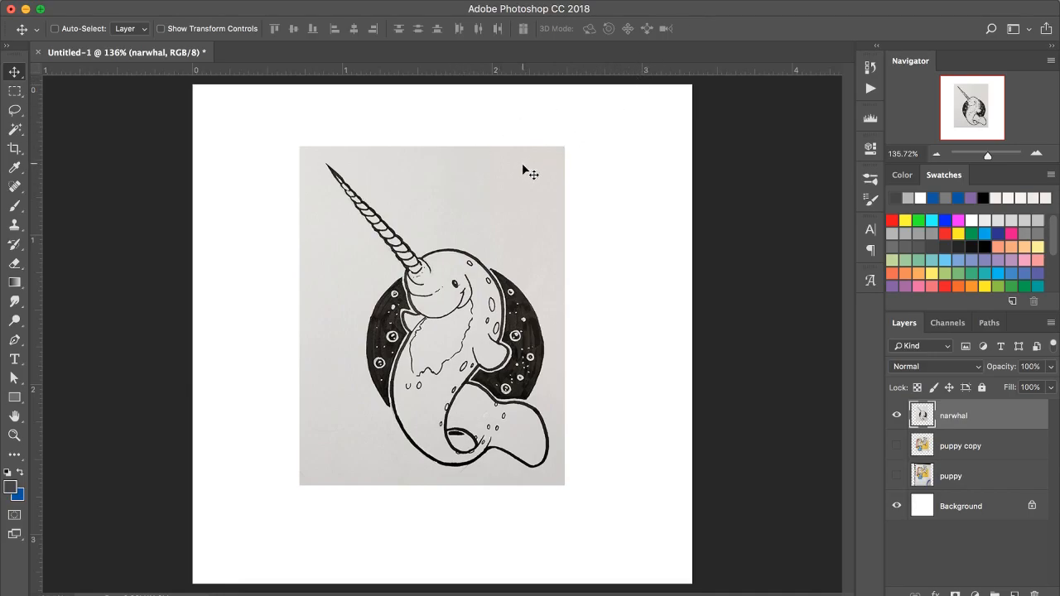
Step: Apply a Levels adjustment to the narwhal layer with the white input level at 206 to turn the grey paper white
drag(469, 218, 521, 163)
drag(556, 266, 468, 196)
drag(542, 265, 515, 260)
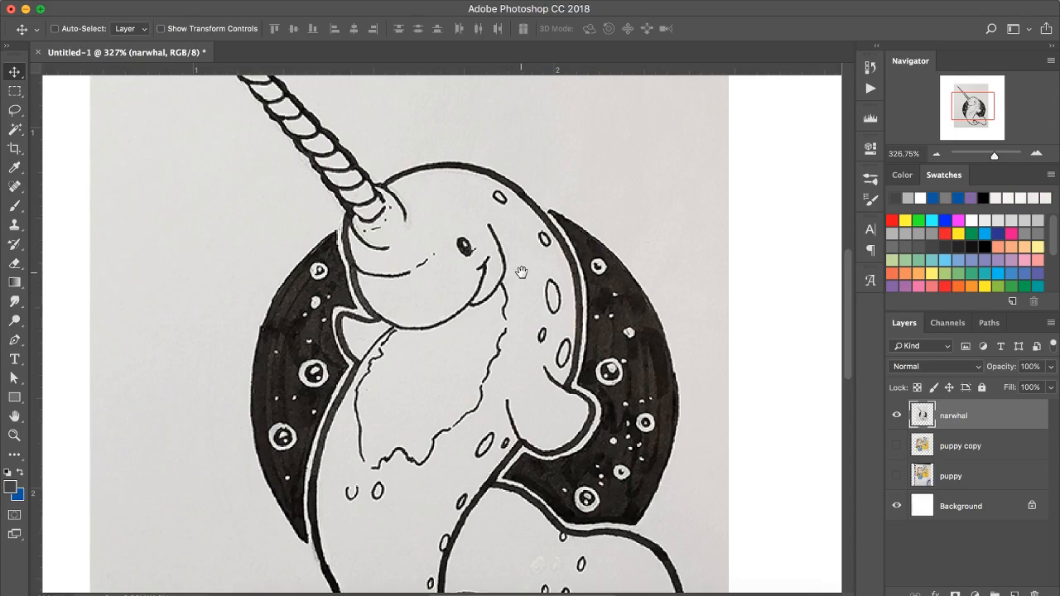
drag(521, 289, 517, 186)
drag(604, 337, 576, 333)
drag(569, 267, 594, 307)
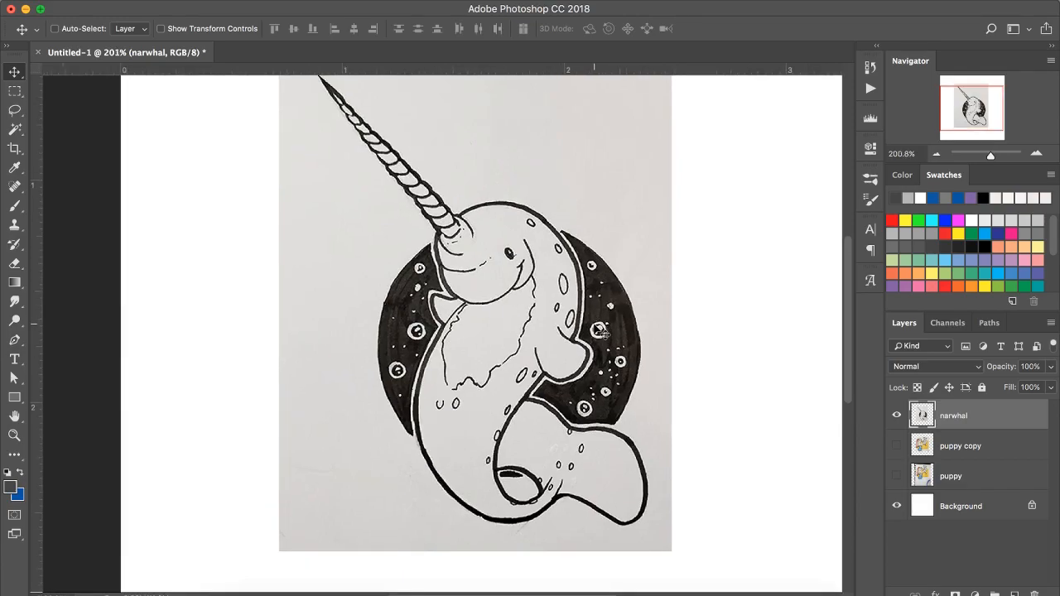
key(ctrl+l)
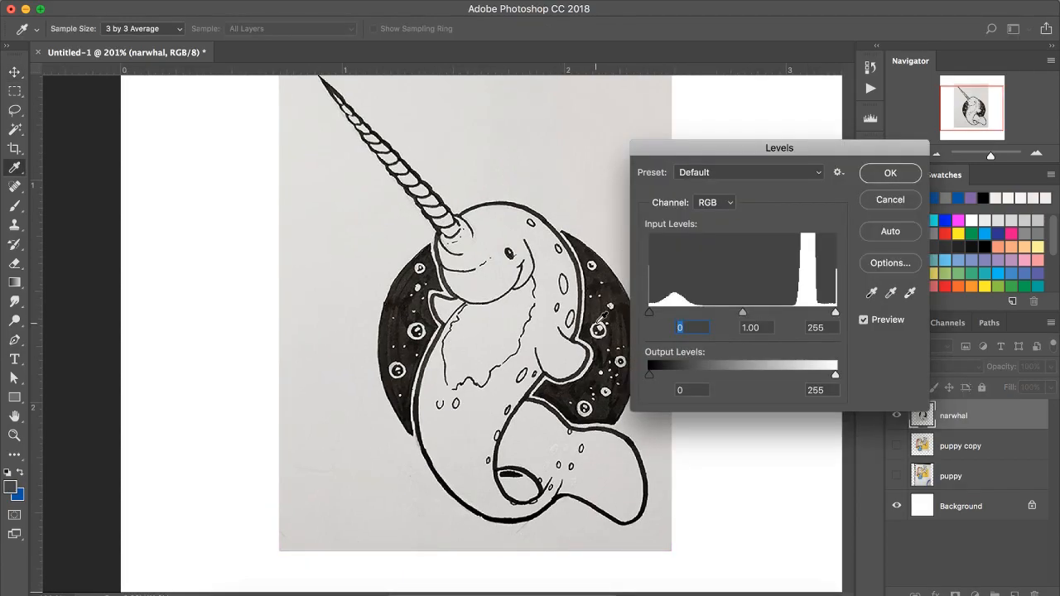
click(199, 1)
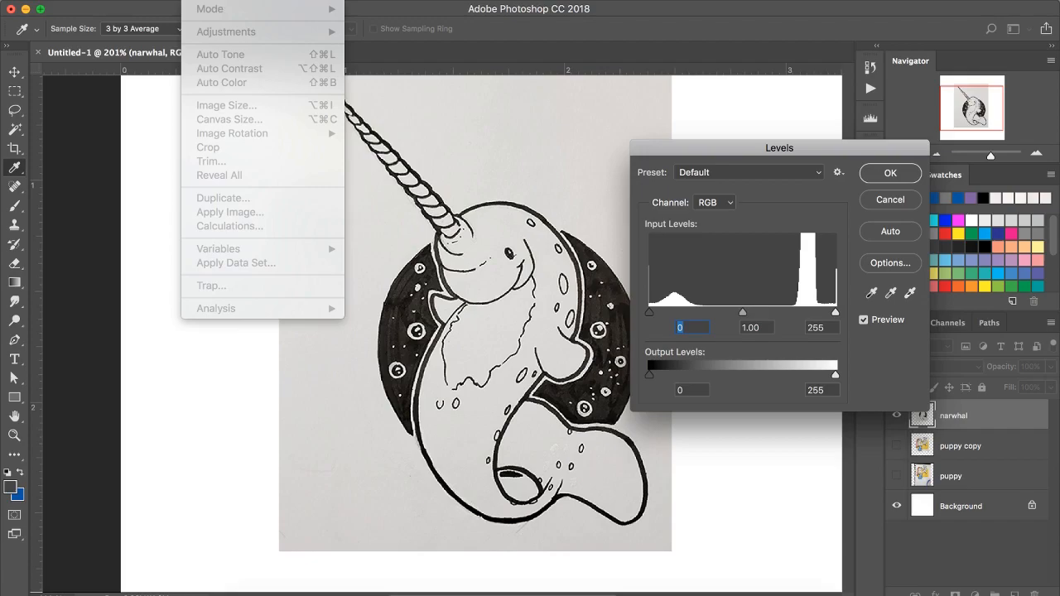
click(738, 154)
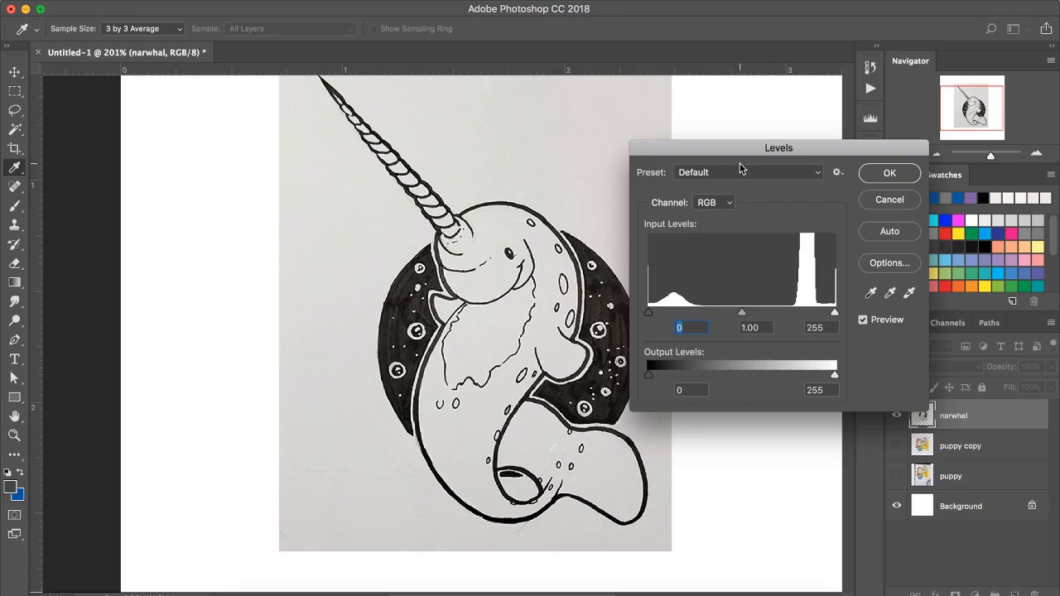
drag(838, 315, 798, 306)
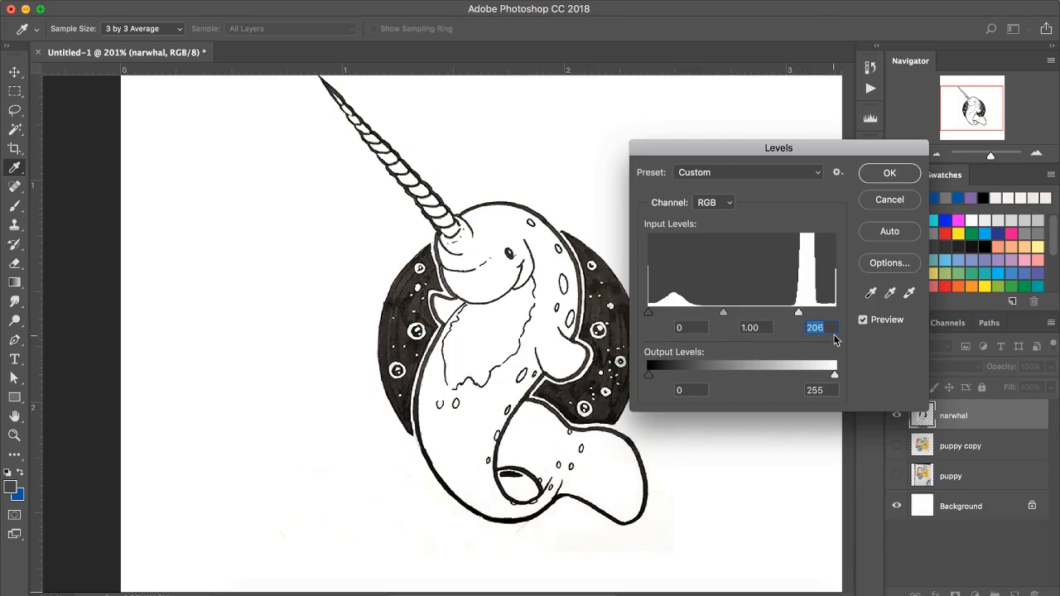
click(888, 172)
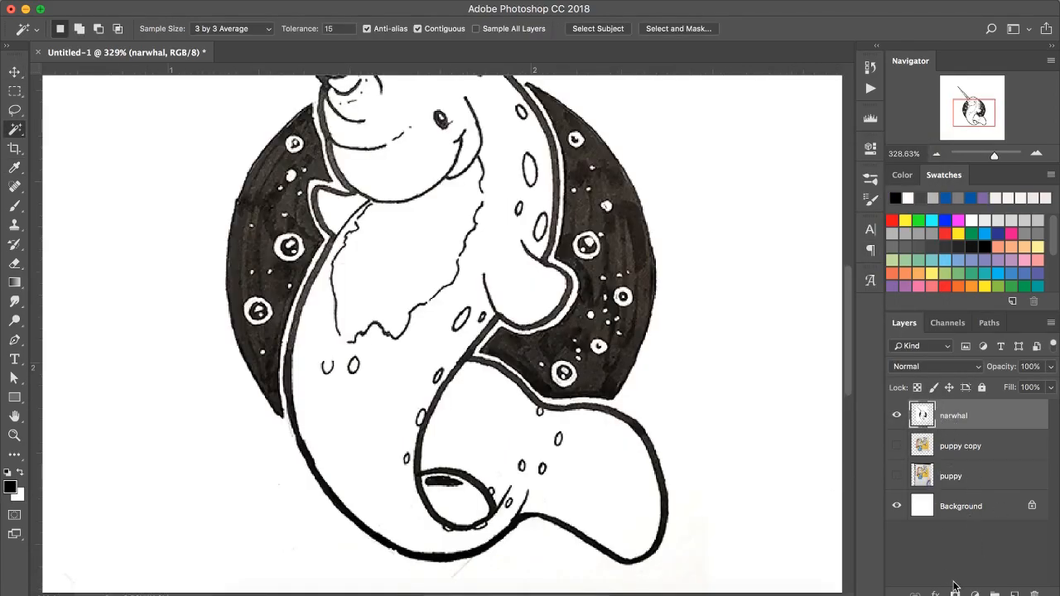
click(935, 593)
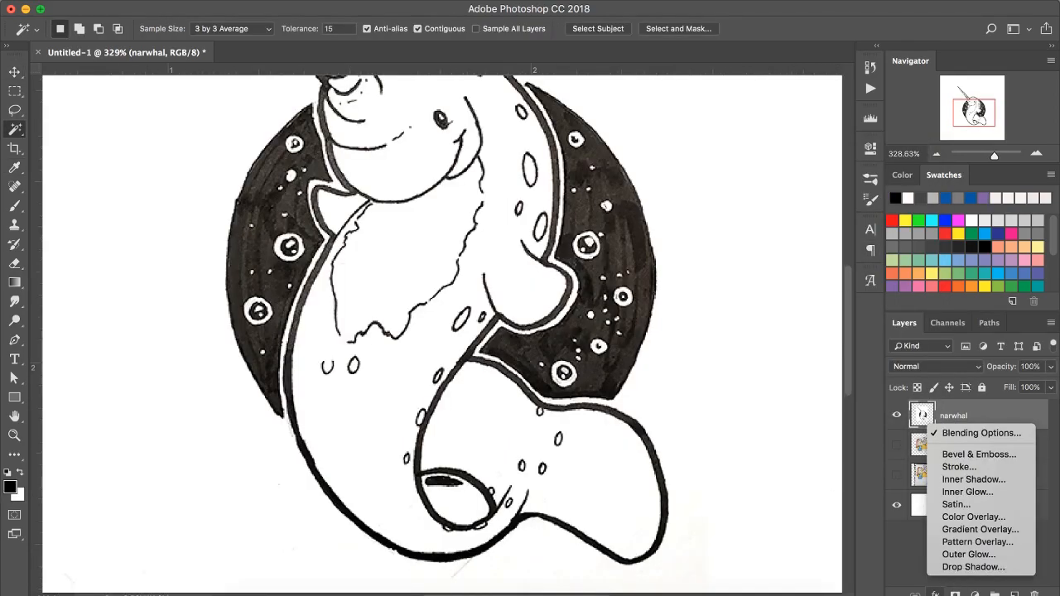
click(955, 433)
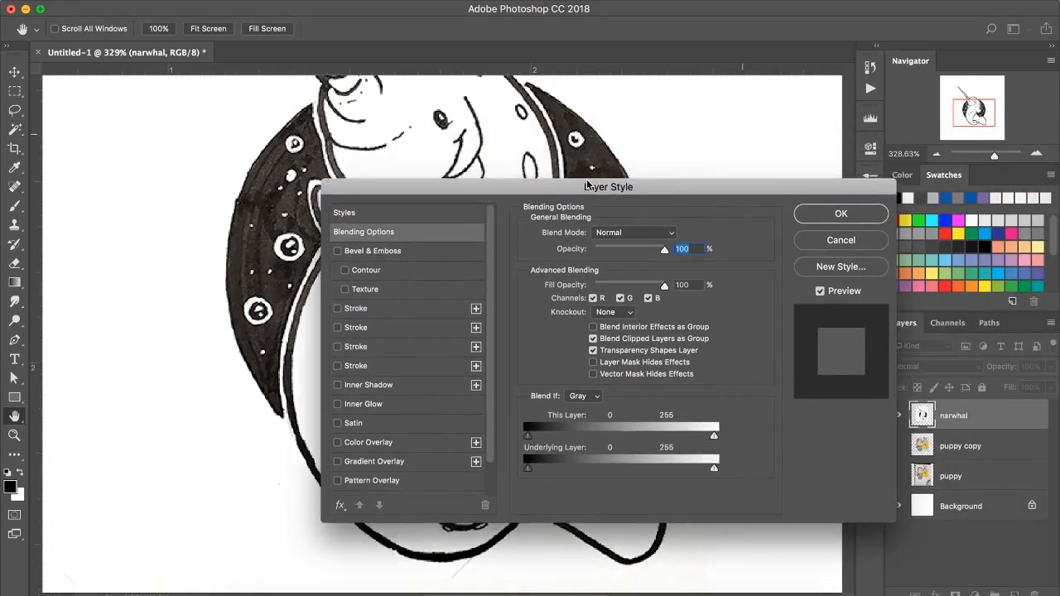
drag(748, 140, 553, 201)
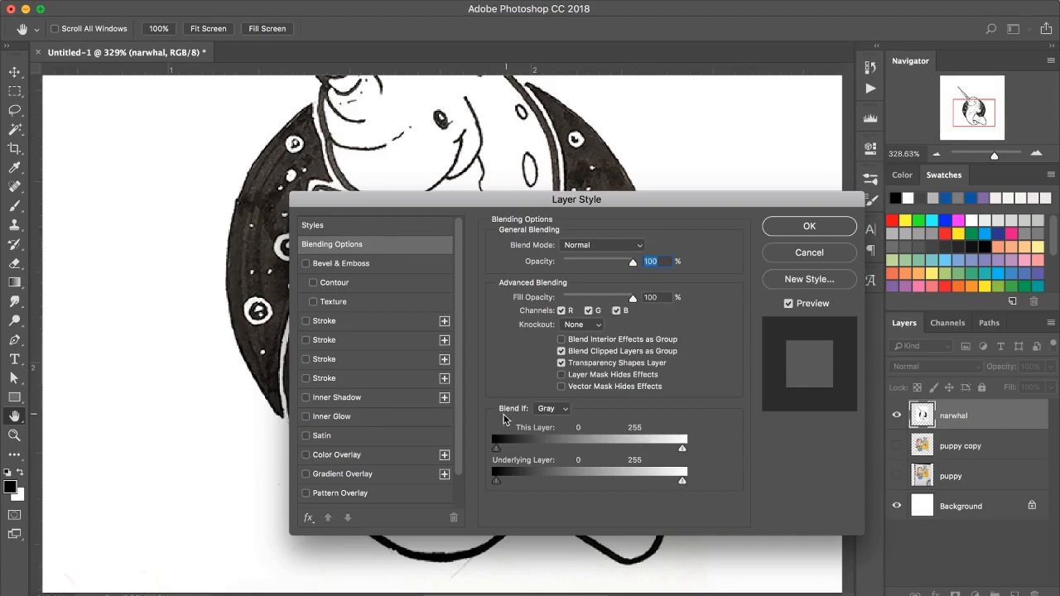
click(566, 409)
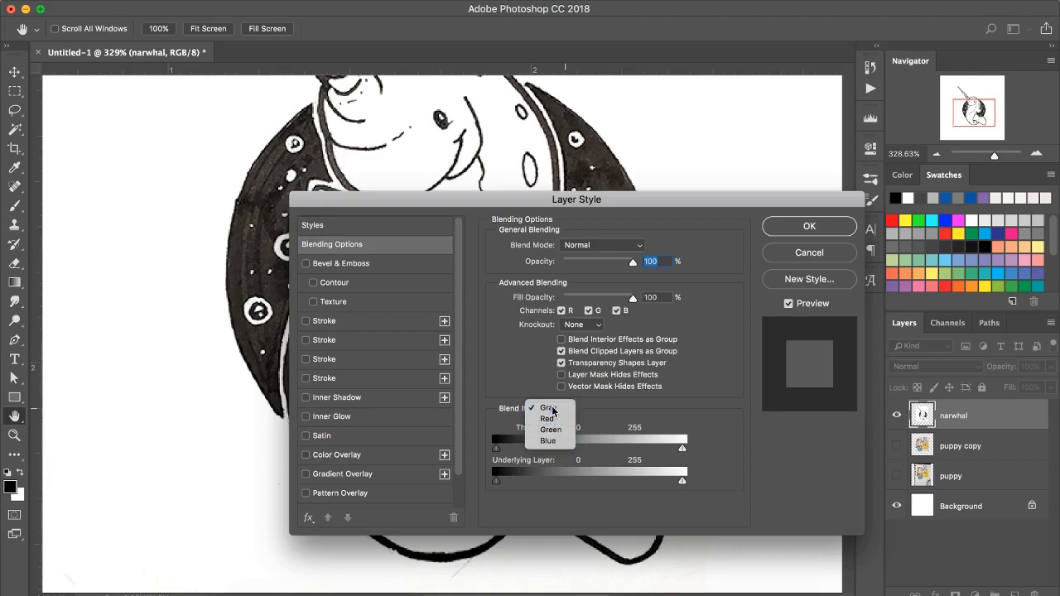
click(553, 409)
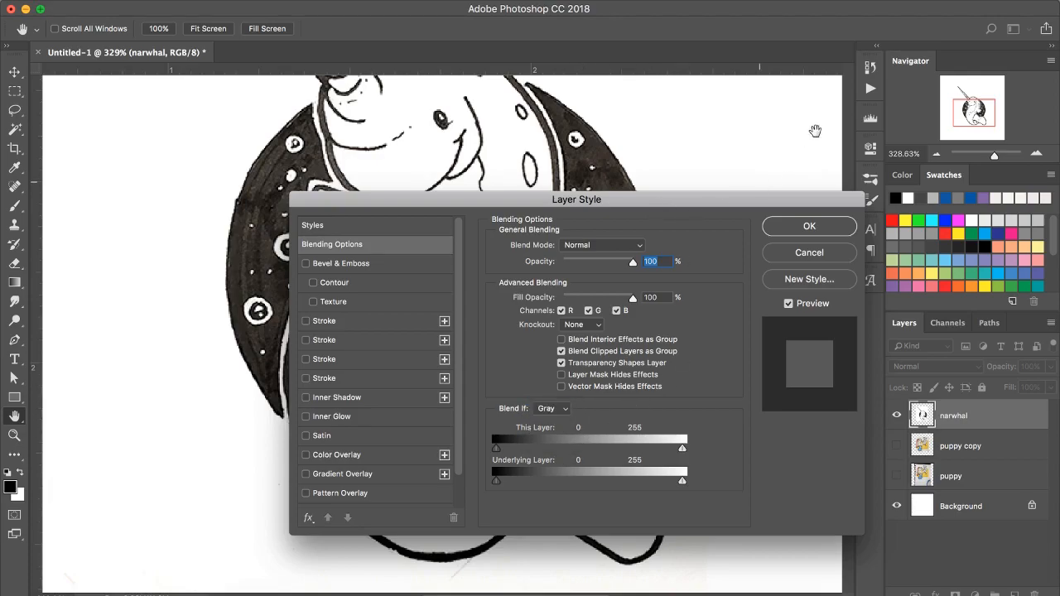
drag(723, 202, 842, 109)
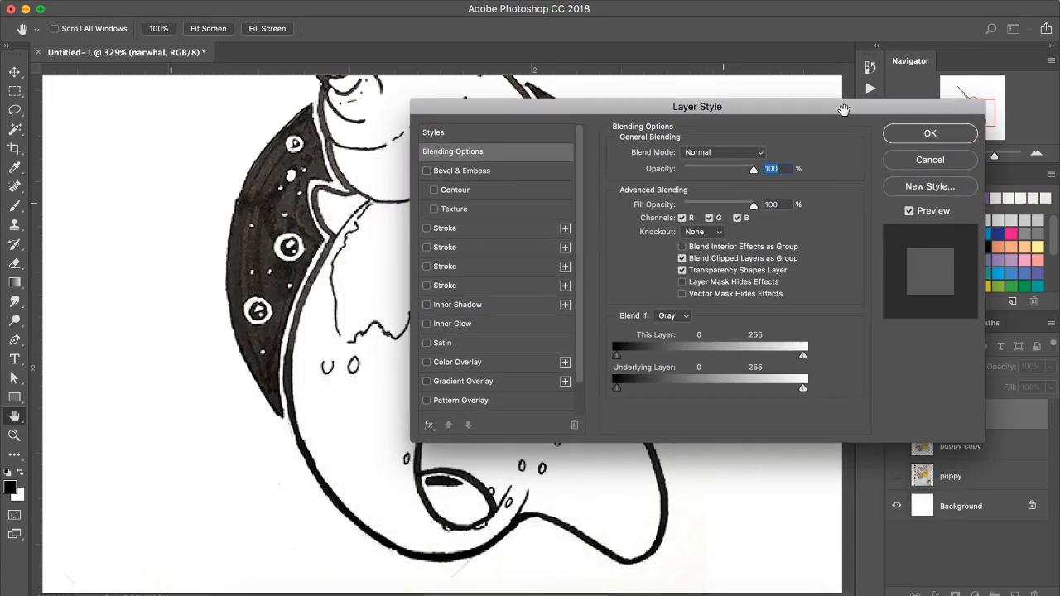
click(928, 160)
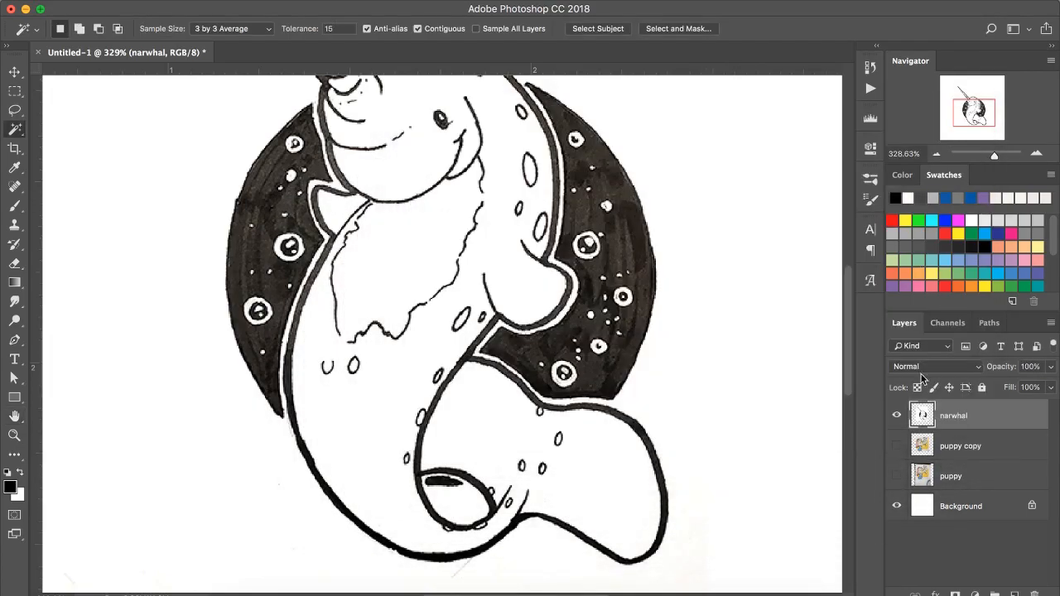
Step: Fill the Background layer with bright magenta
click(957, 515)
click(958, 220)
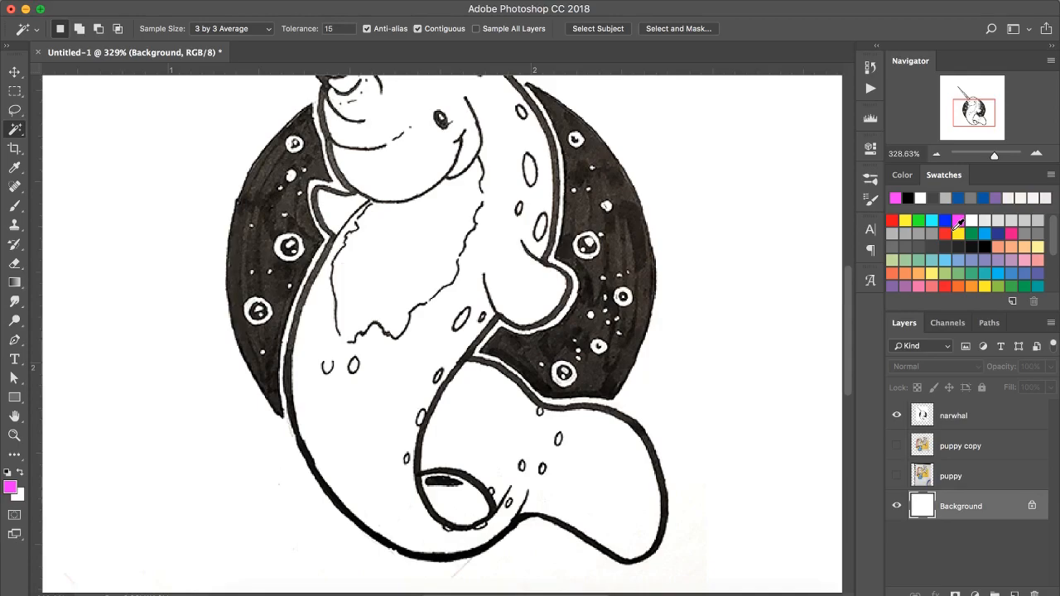
key(alt+BackSpace)
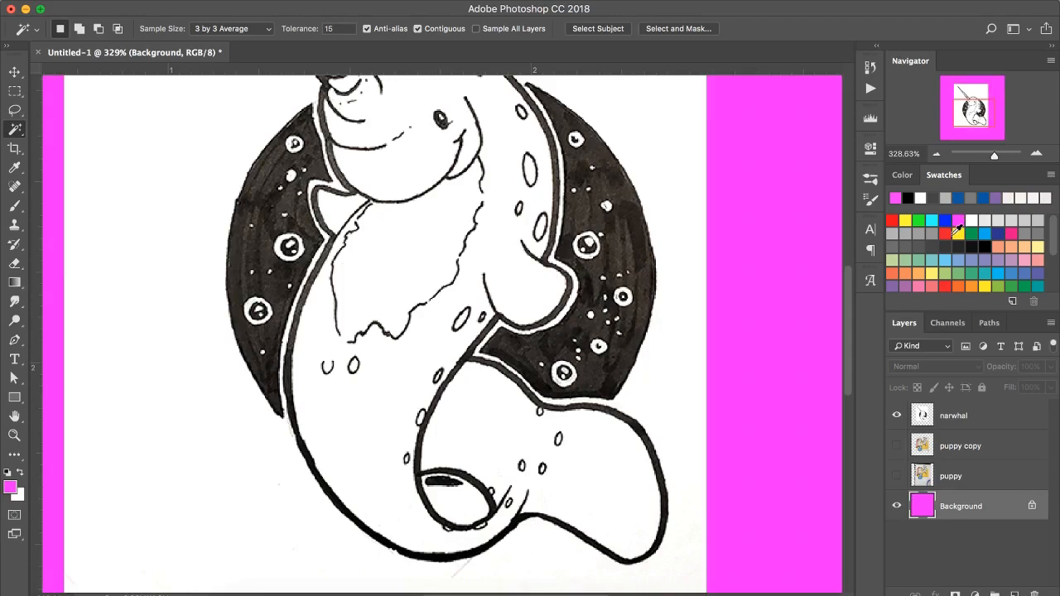
Step: Hide the narwhal layer's white paper by lowering the Blend If white limit for This Layer on the Gray channel to about 223
click(948, 419)
double_click(921, 418)
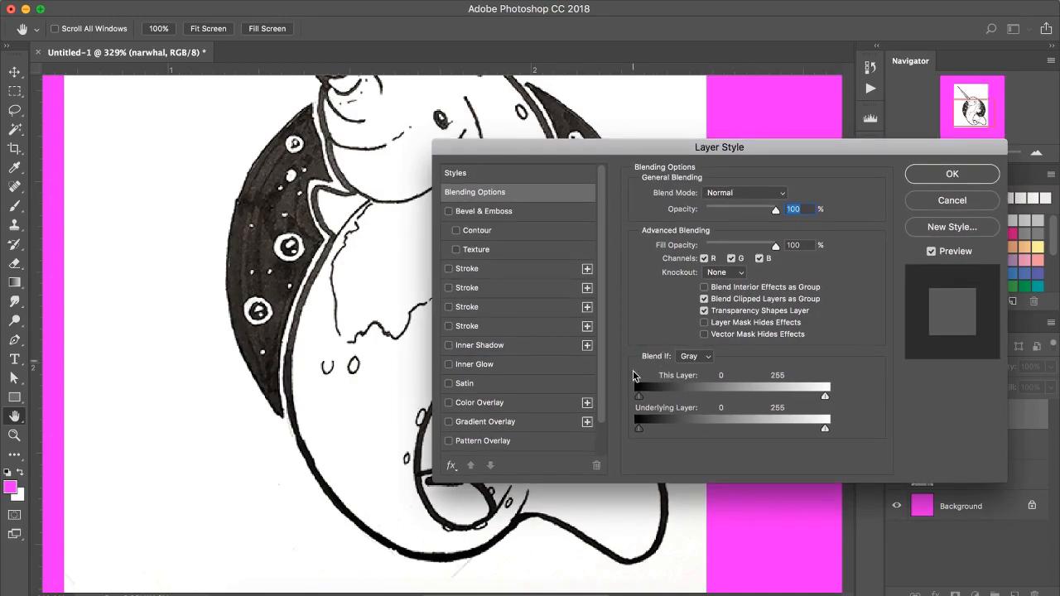
drag(794, 145, 941, 131)
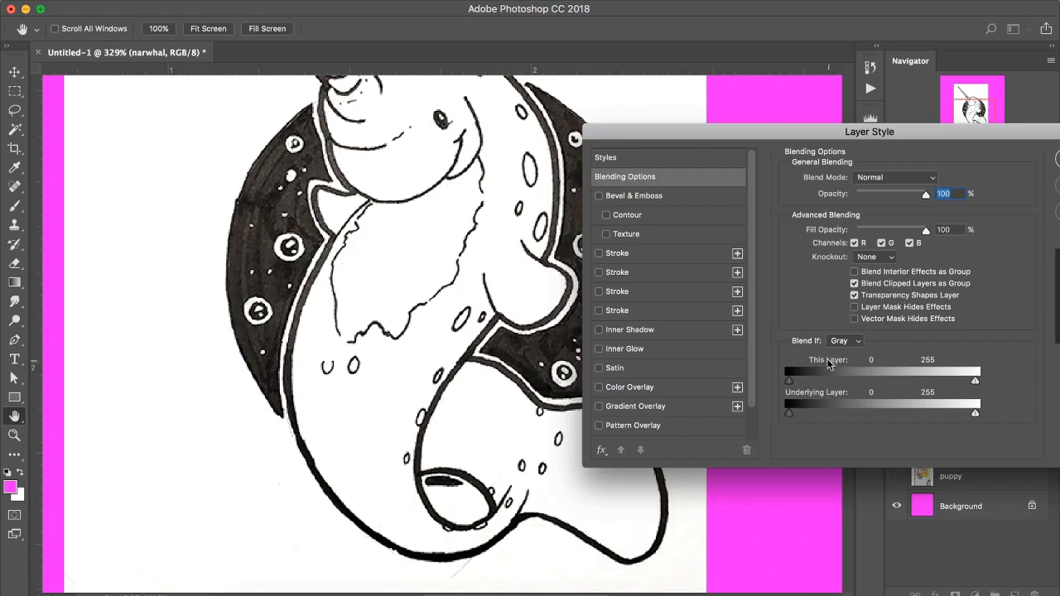
mouse_move(788, 383)
mouse_down()
mouse_move(881, 391)
mouse_move(755, 397)
mouse_up()
drag(976, 383, 959, 385)
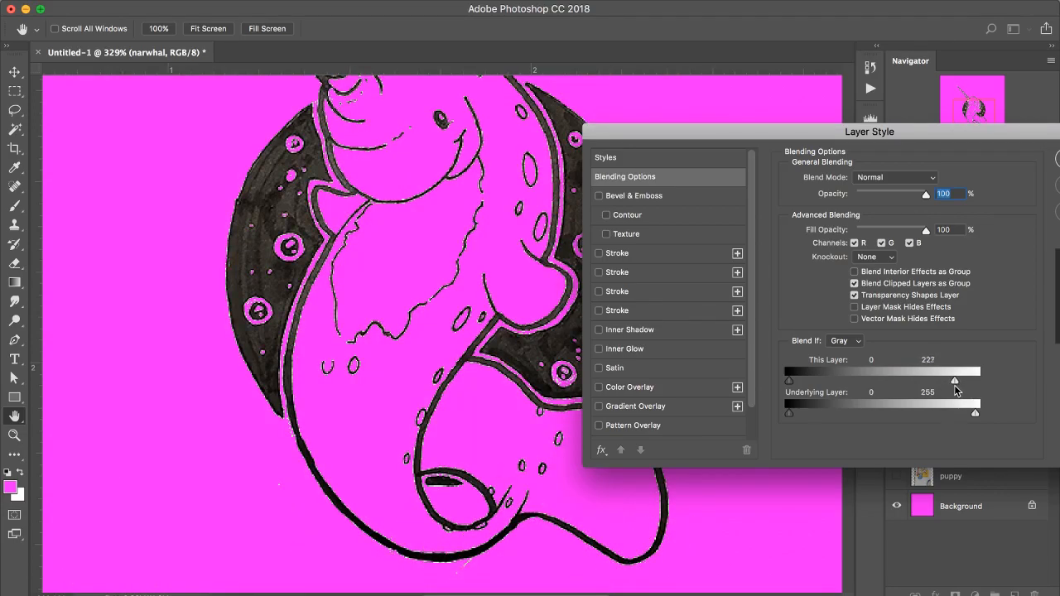
Step: Split the narwhal layer's This Layer white limit in Blend If to 81 / 223 and apply the blending options
drag(415, 441, 489, 456)
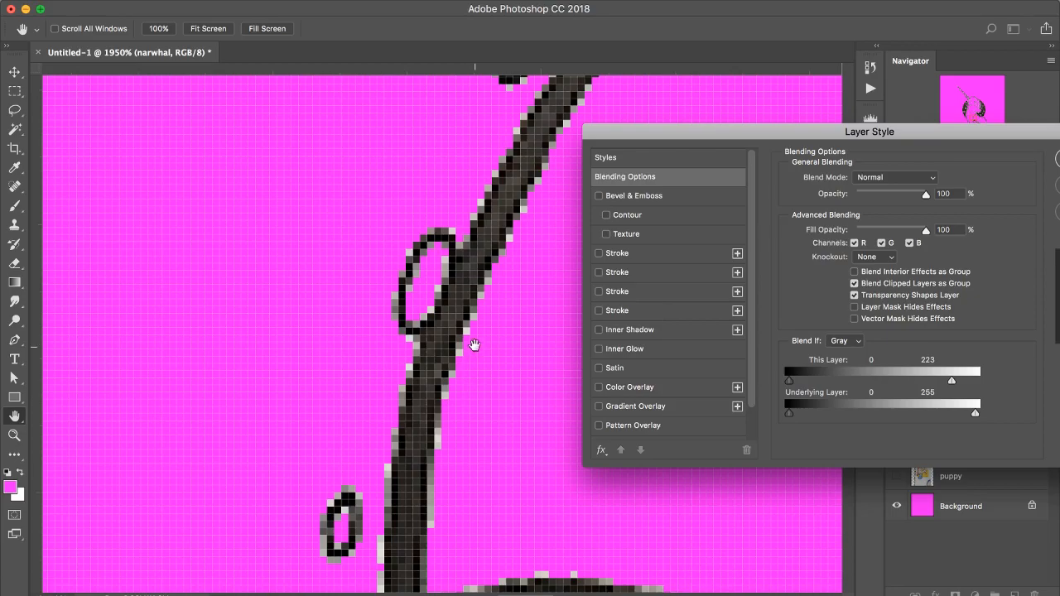
drag(886, 134, 811, 150)
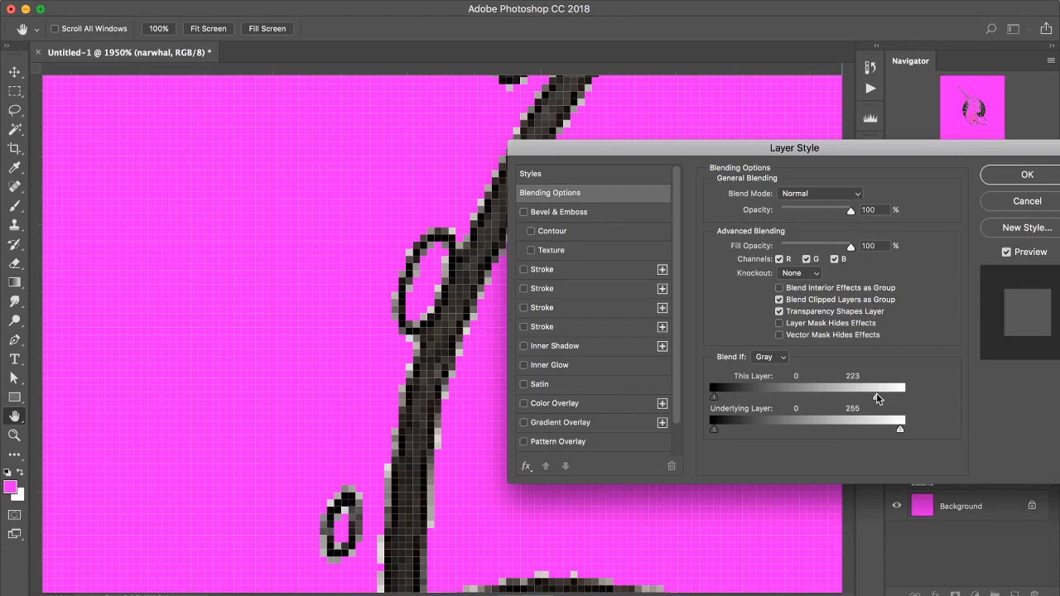
key(alt)
mouse_move(875, 396)
mouse_down()
mouse_move(674, 390)
mouse_move(801, 399)
mouse_move(774, 398)
mouse_up()
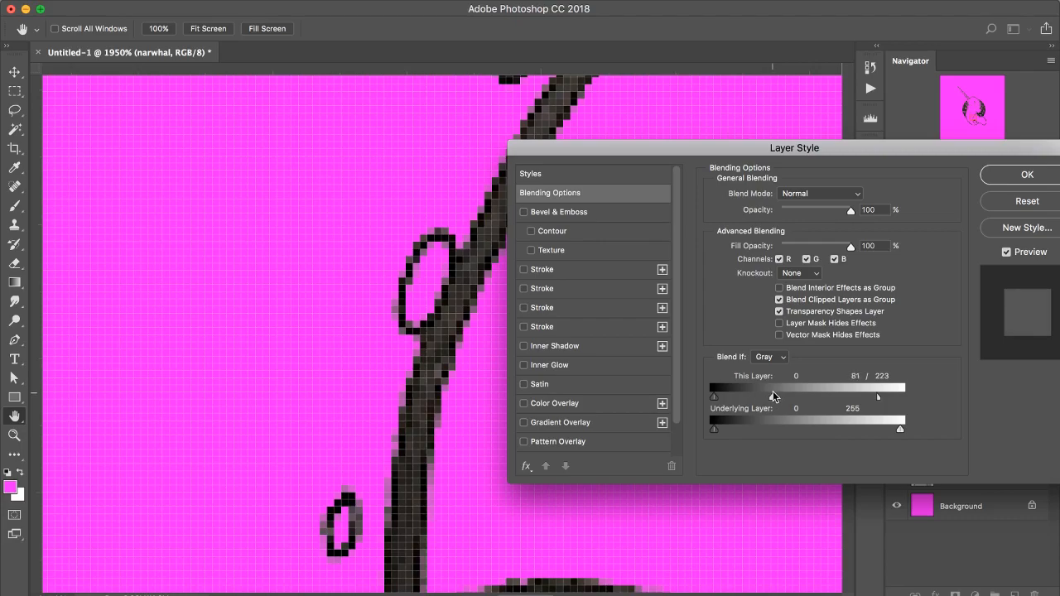
drag(892, 146, 870, 198)
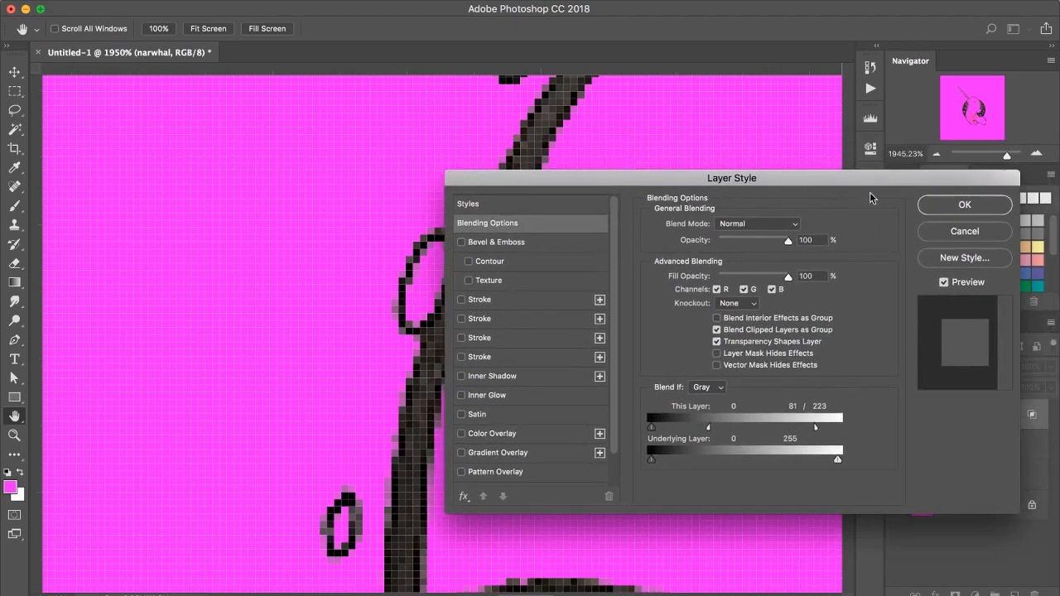
click(962, 208)
Step: Inspect the whole narwhal line art against the magenta background for clean edges and leftover paper
drag(660, 387, 553, 385)
drag(695, 309, 588, 415)
drag(676, 345, 627, 411)
drag(579, 327, 607, 379)
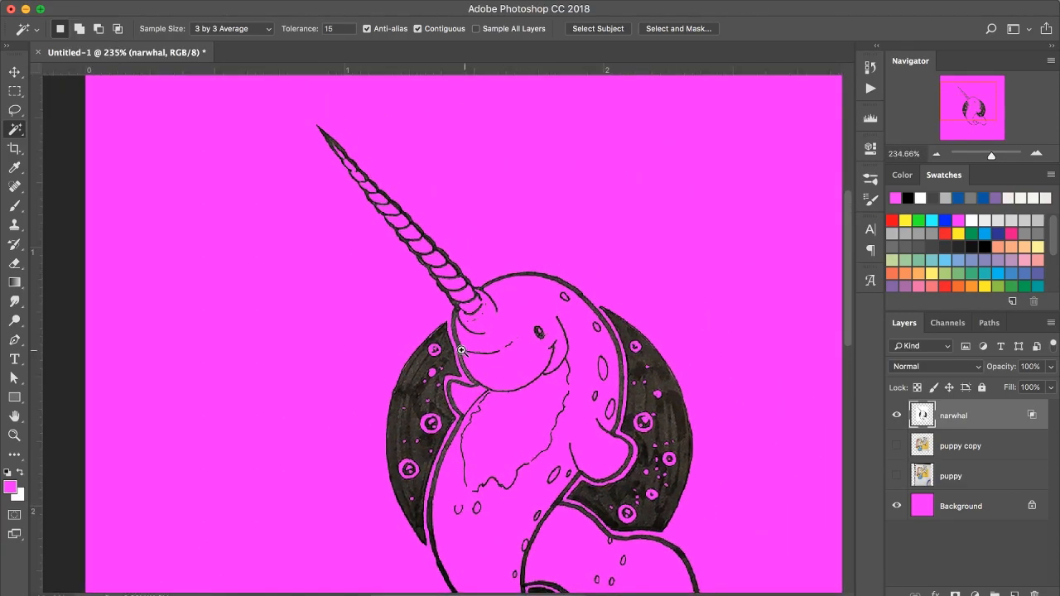
drag(466, 350, 551, 385)
drag(646, 429, 609, 437)
drag(656, 480, 577, 413)
key(super+r)
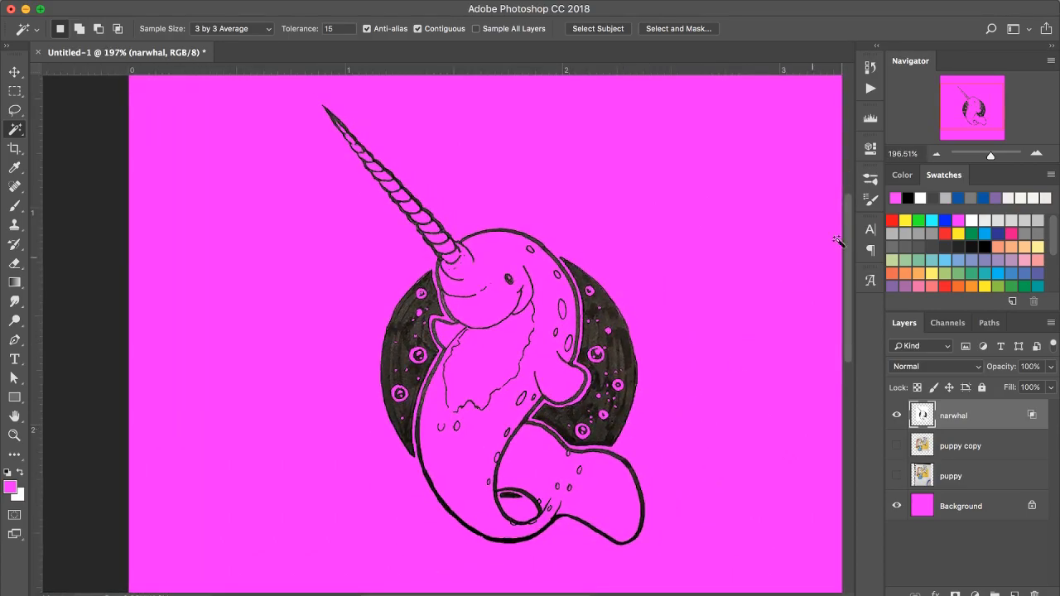
Step: Try to fill the narwhal layer with black, and undo the fill
click(908, 198)
key(alt+BackSpace)
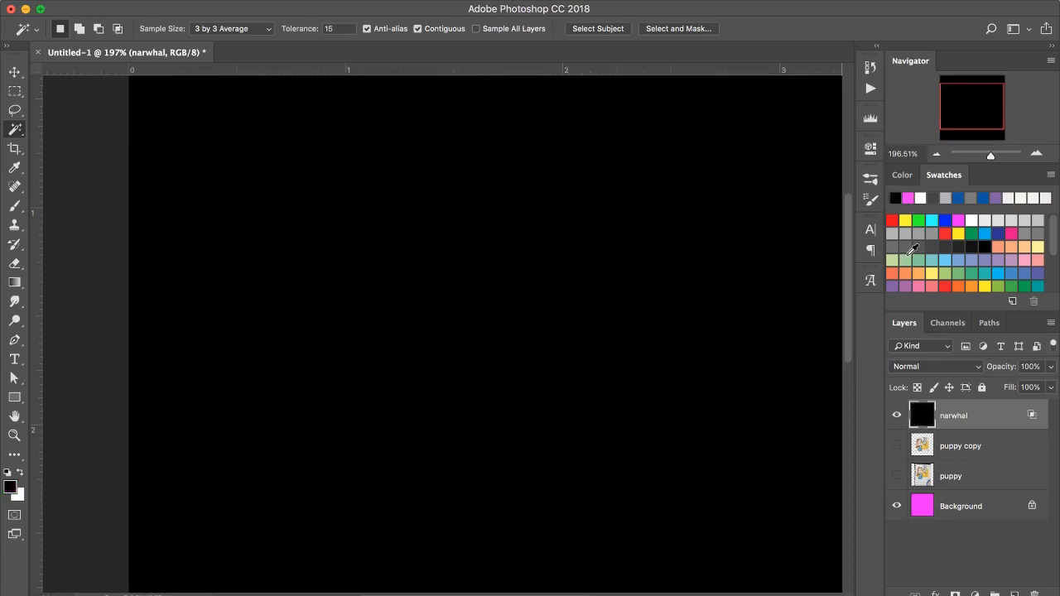
key(super+z)
Step: Lock the narwhal layer's transparent pixels, and try a black fill on it before undoing that fill
click(917, 388)
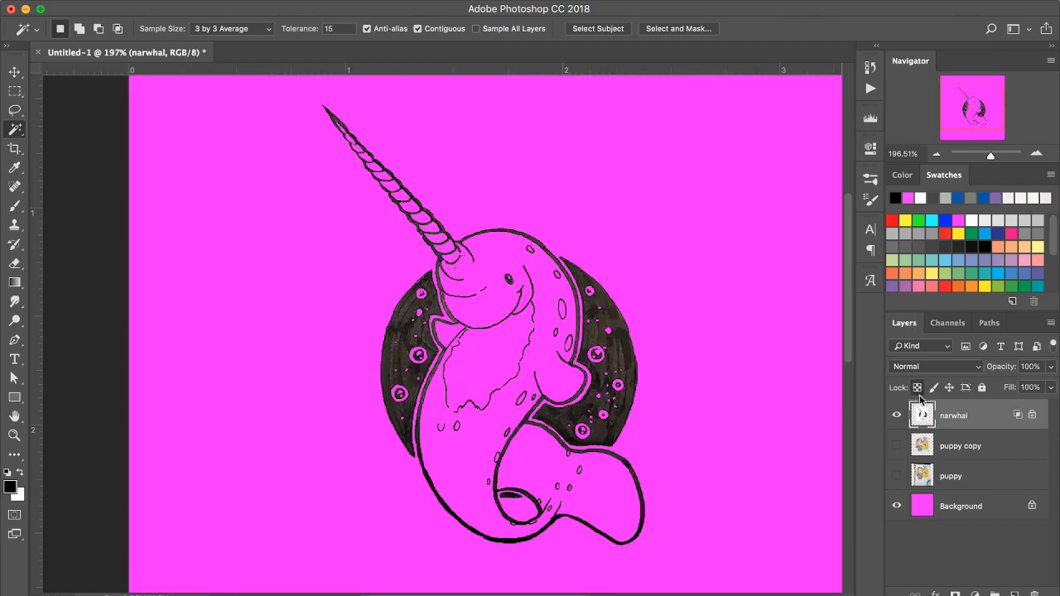
key(alt+BackSpace)
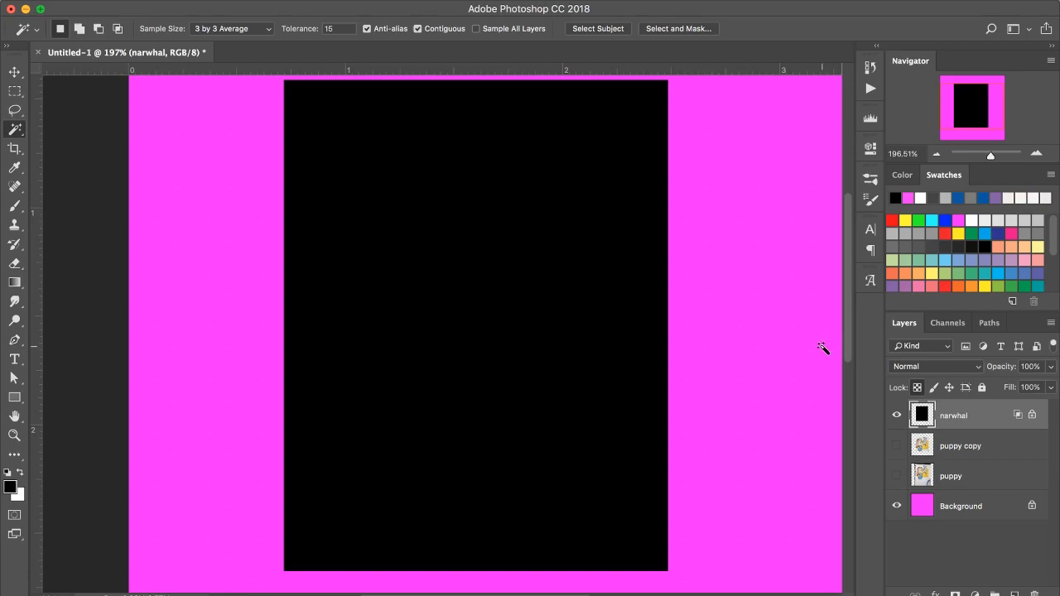
key(ctrl+z)
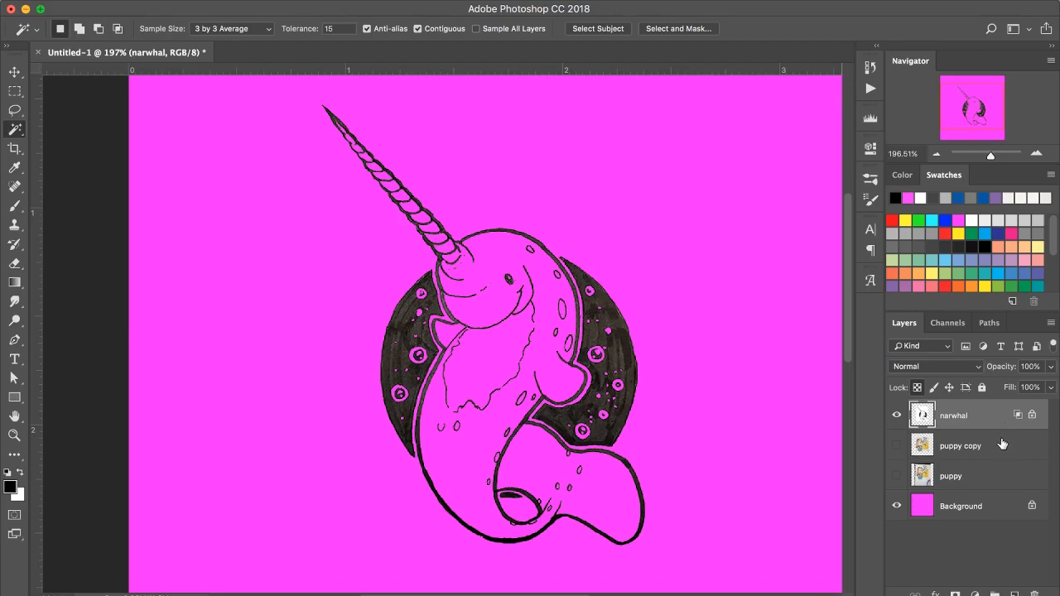
Step: Try duplicating the narwhal layer, and undo the duplication
right_click(982, 410)
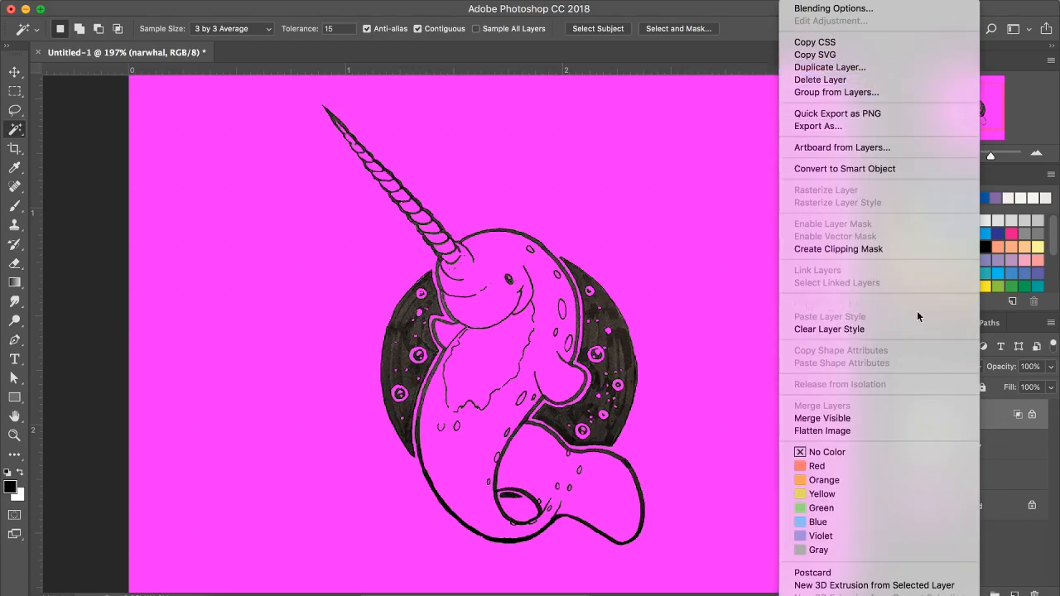
click(993, 423)
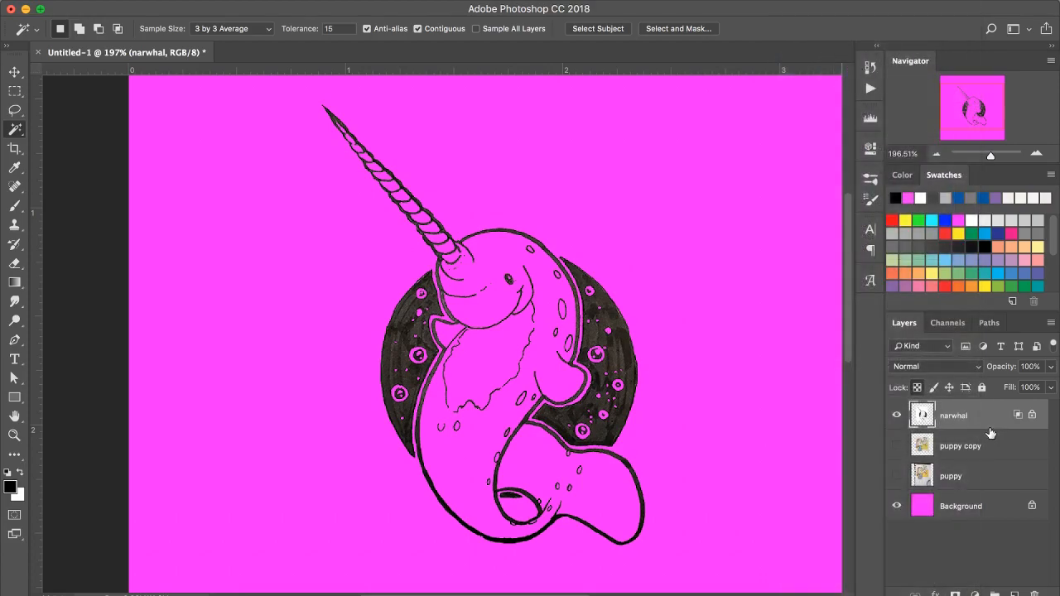
key(super+j)
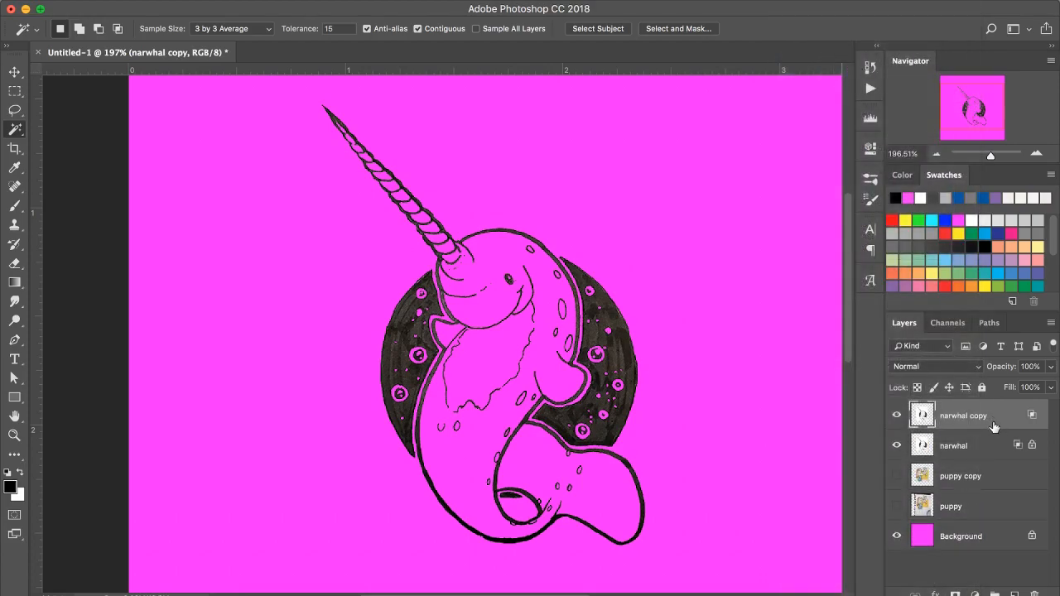
key(super+z)
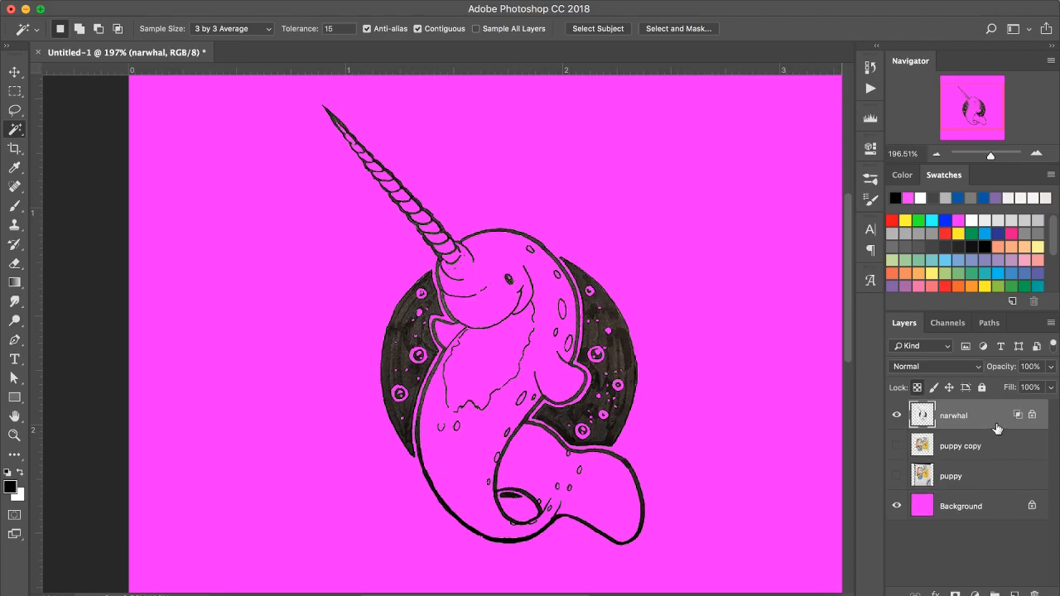
Step: Reset the narwhal layer's This Layer white limit in Blend If to the white end and apply the blending options
double_click(1018, 418)
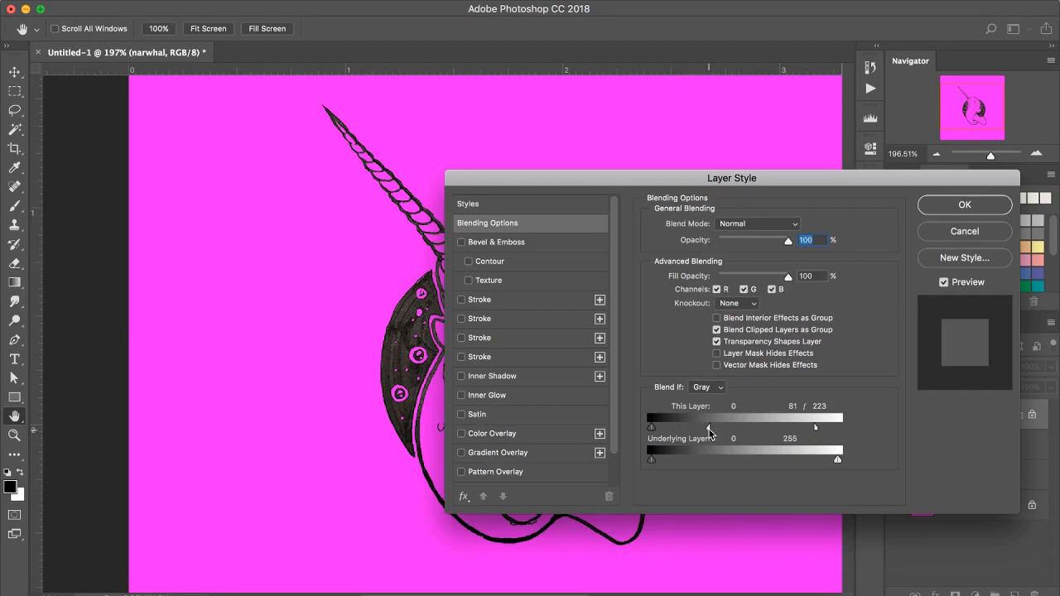
drag(710, 430, 852, 431)
click(948, 205)
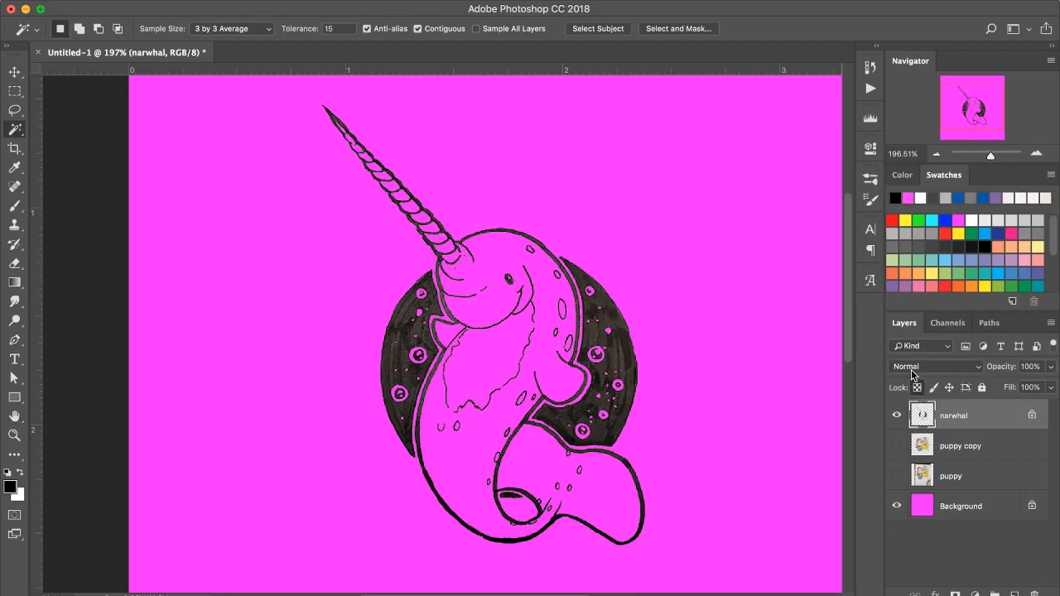
Step: Examine the edge pixels of the narwhal's black outlines and oval spots up close on the magenta background
mouse_move(539, 399)
mouse_down()
mouse_move(679, 461)
mouse_move(560, 345)
mouse_up()
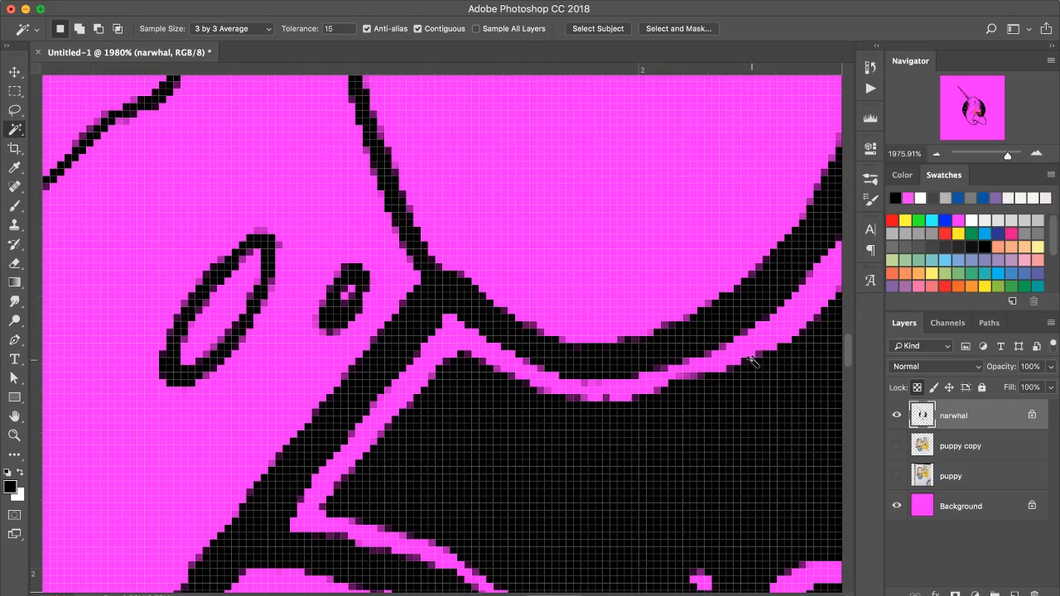
mouse_move(746, 356)
mouse_down()
mouse_move(611, 424)
mouse_move(546, 490)
mouse_move(611, 371)
mouse_move(608, 513)
mouse_move(629, 525)
mouse_up()
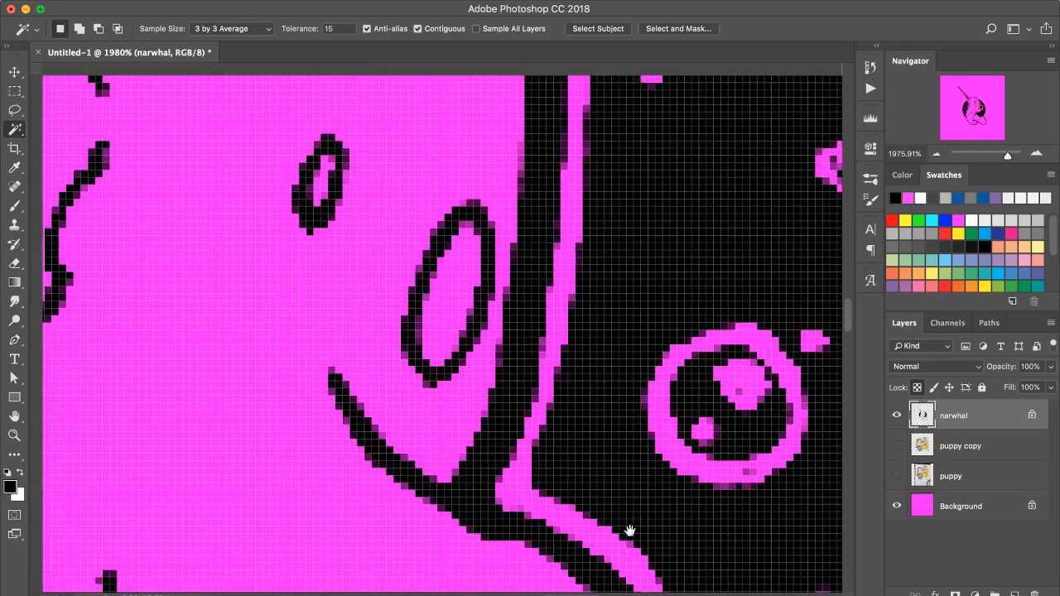
mouse_move(549, 345)
mouse_down()
mouse_move(593, 346)
mouse_move(568, 350)
mouse_up()
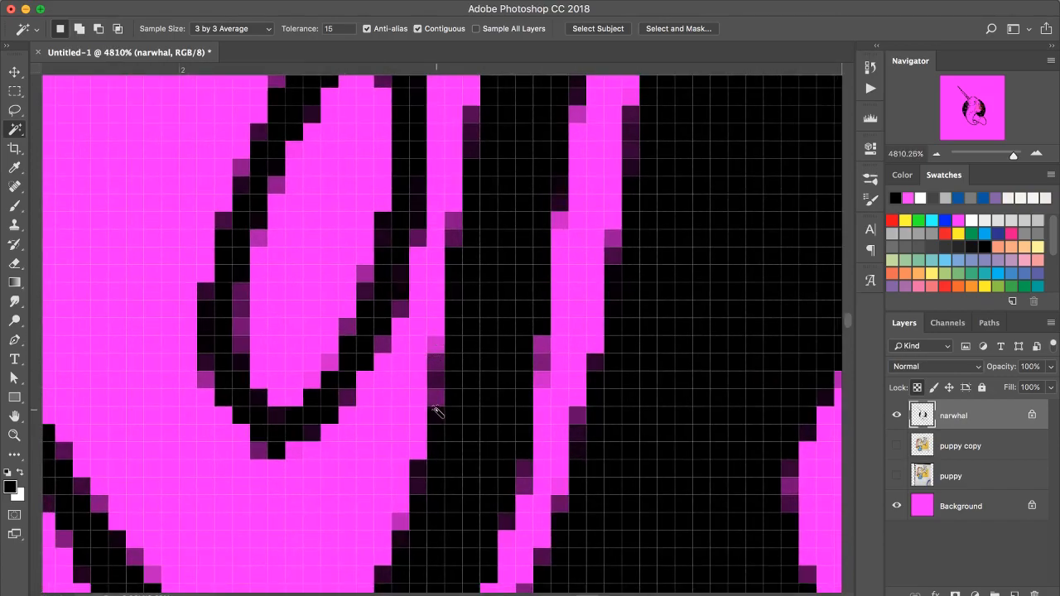
key(b)
drag(528, 352, 116, 422)
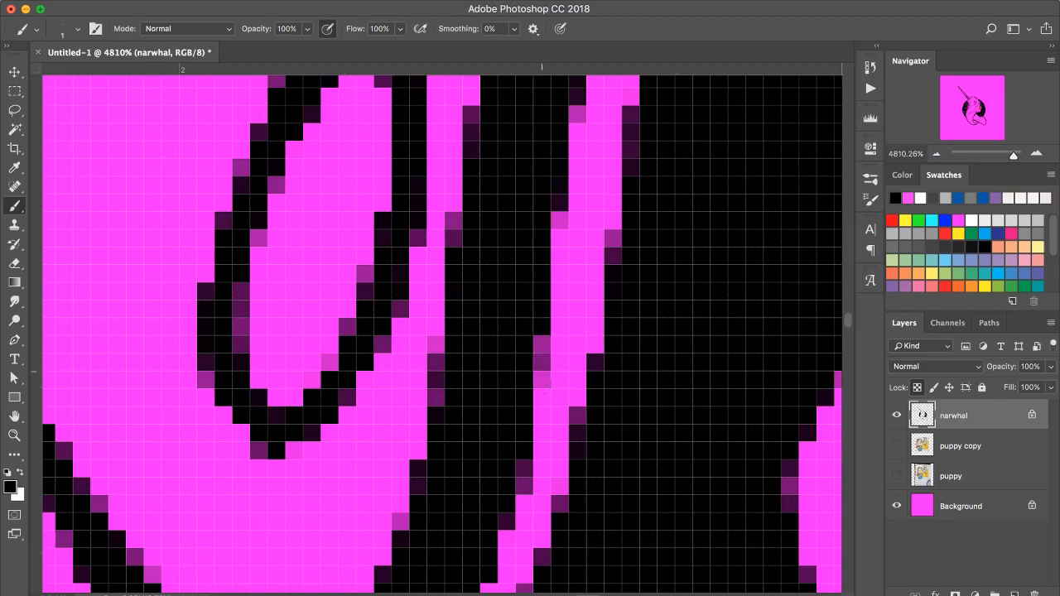
drag(599, 412, 411, 400)
drag(578, 483, 427, 370)
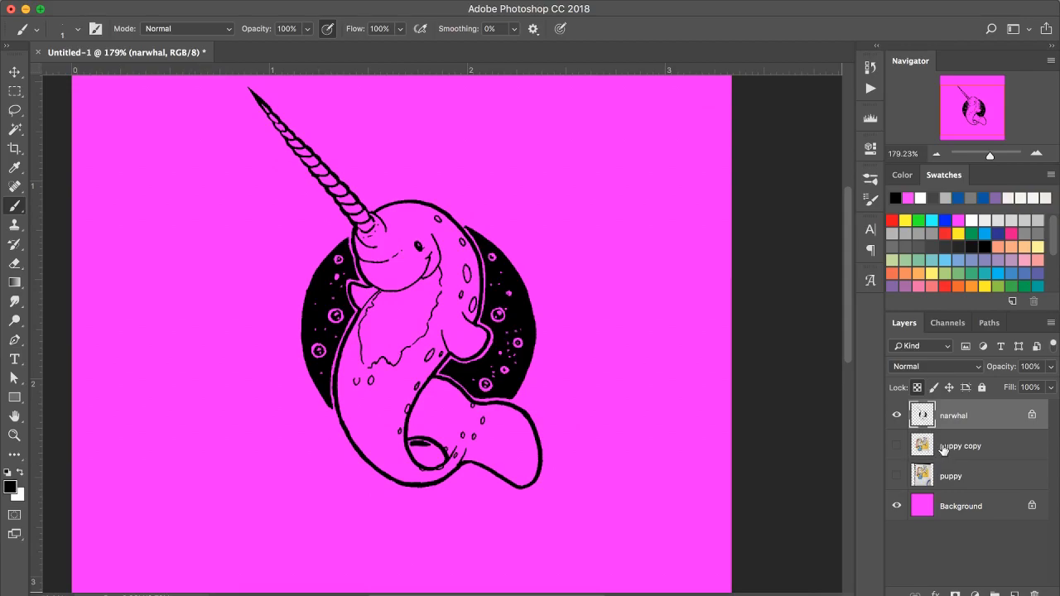
Step: Try painting red across the narwhal's line art with a 107-pixel brush, and undo the painting
click(945, 285)
drag(546, 394, 633, 393)
mouse_move(612, 248)
mouse_down()
mouse_move(296, 478)
mouse_move(594, 291)
mouse_up()
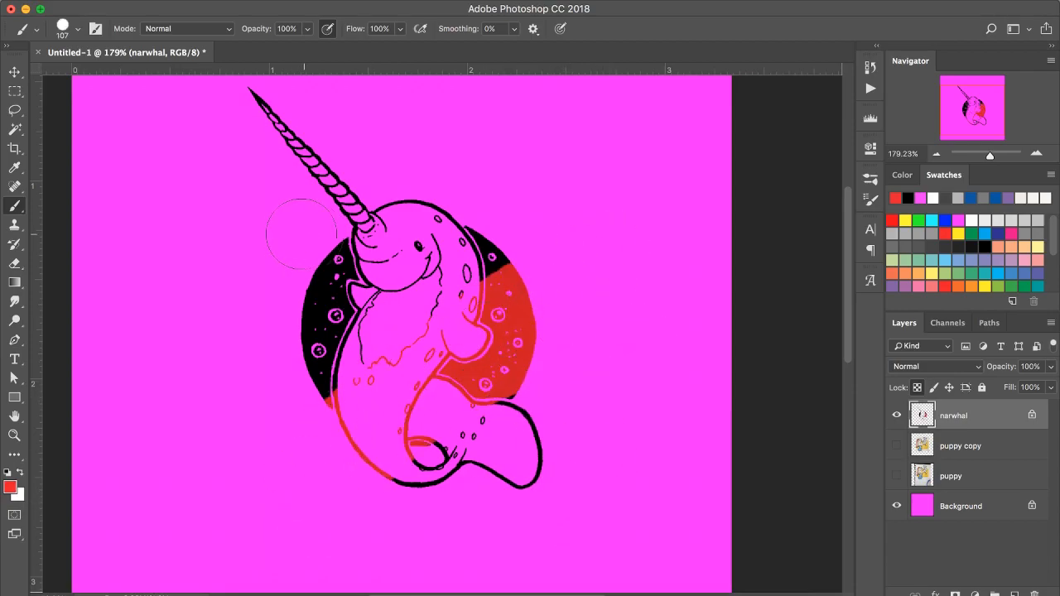
key(super+z)
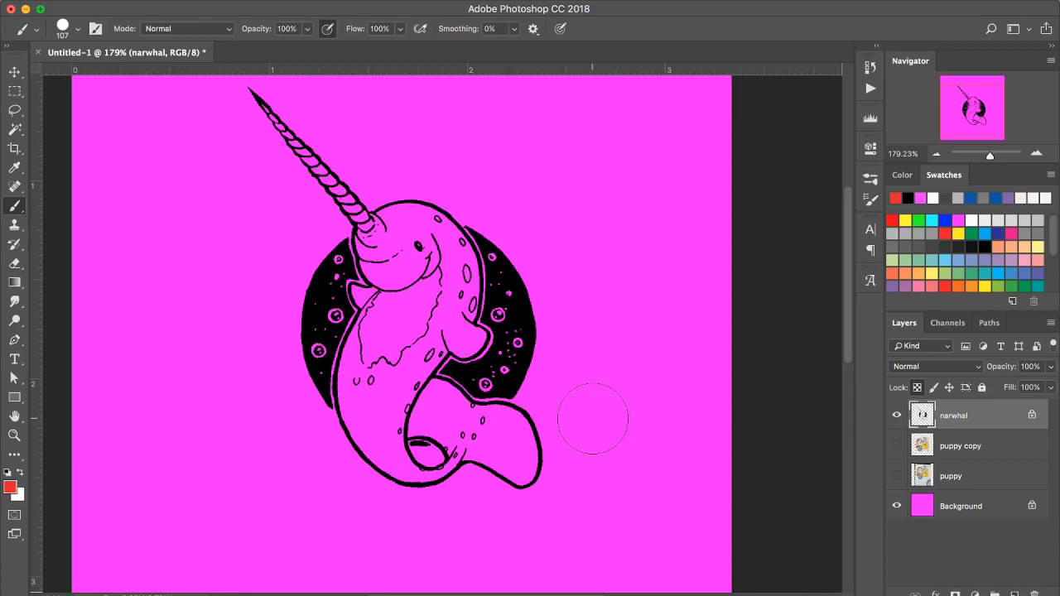
Step: Hide the narwhal layer and show the puppy copy layer, keeping the original puppy layer hidden
click(896, 416)
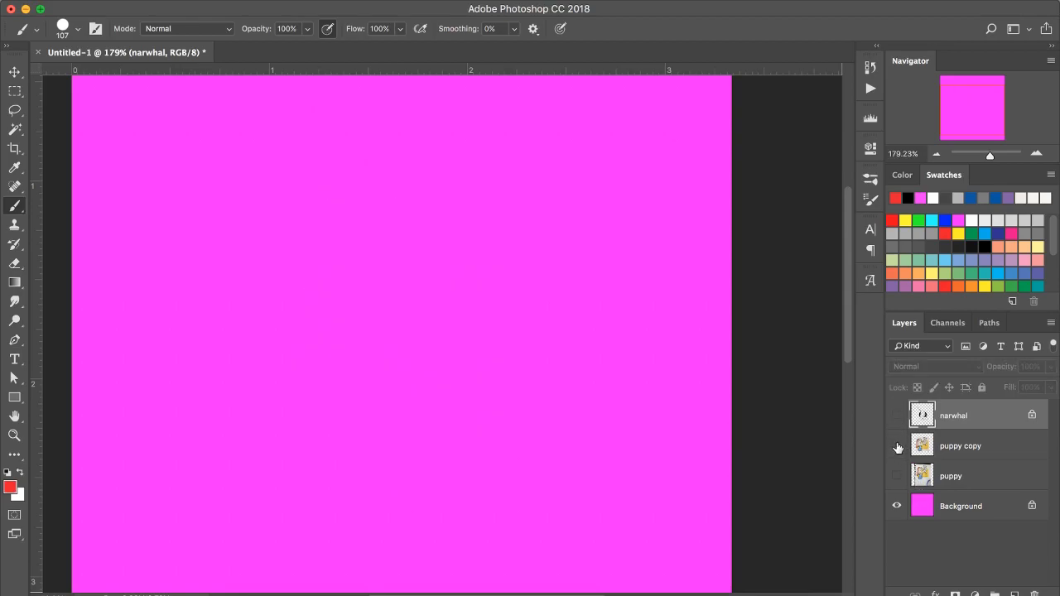
click(896, 477)
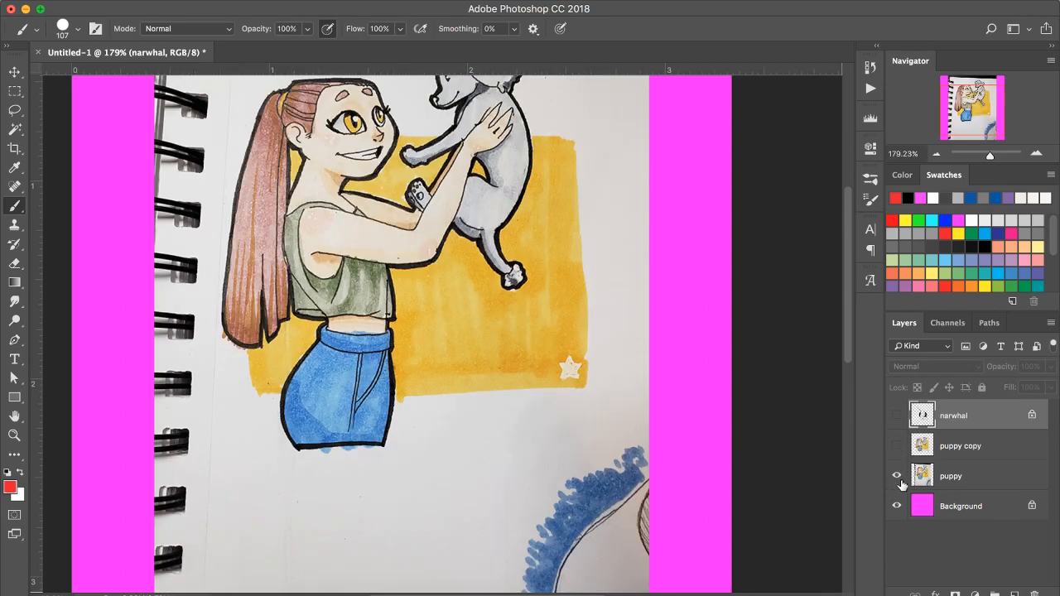
click(896, 476)
click(896, 445)
drag(562, 358, 613, 406)
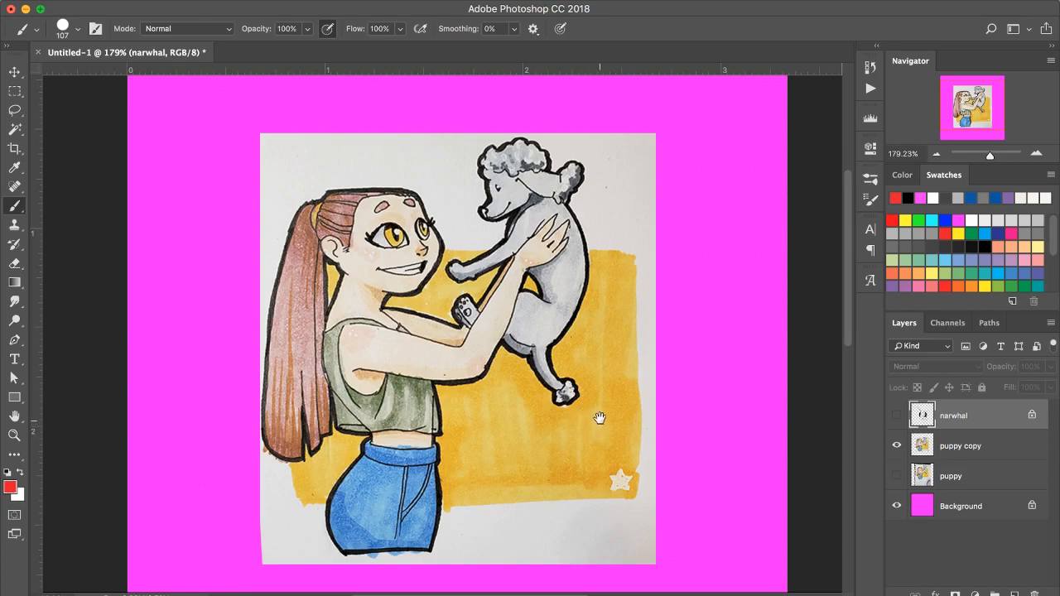
scroll(599, 420, down, 1)
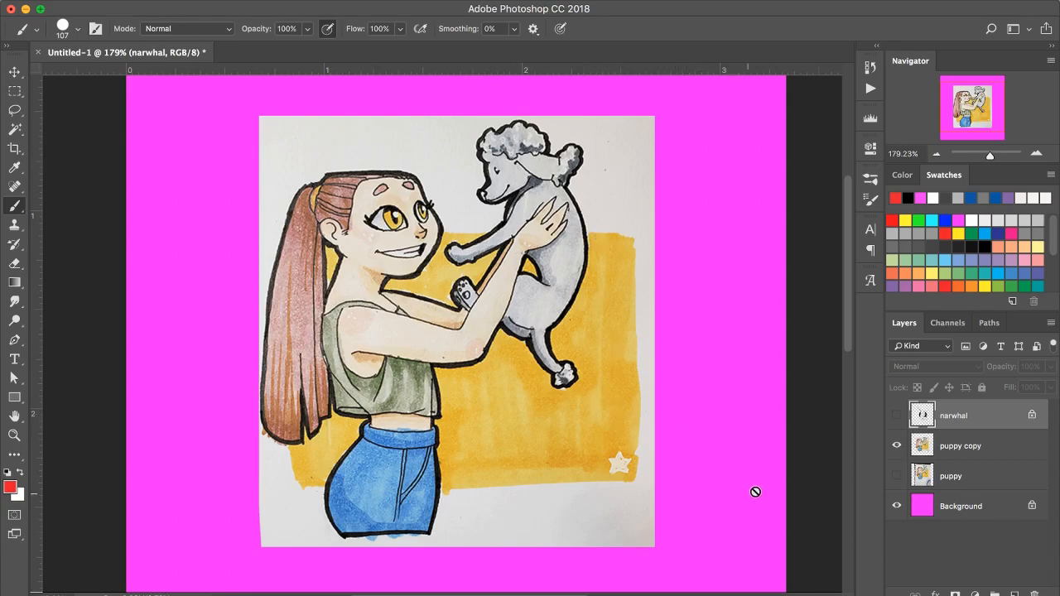
Step: Brighten the paper on the puppy copy layer by lowering its RGB white input level with Levels
click(967, 447)
key(ctrl+l)
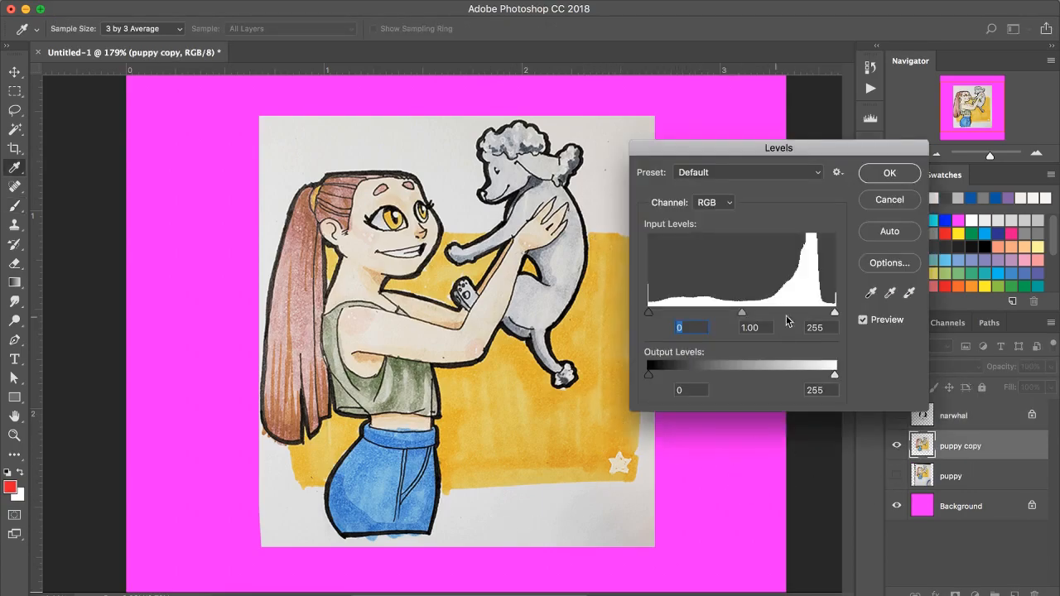
drag(833, 313, 809, 318)
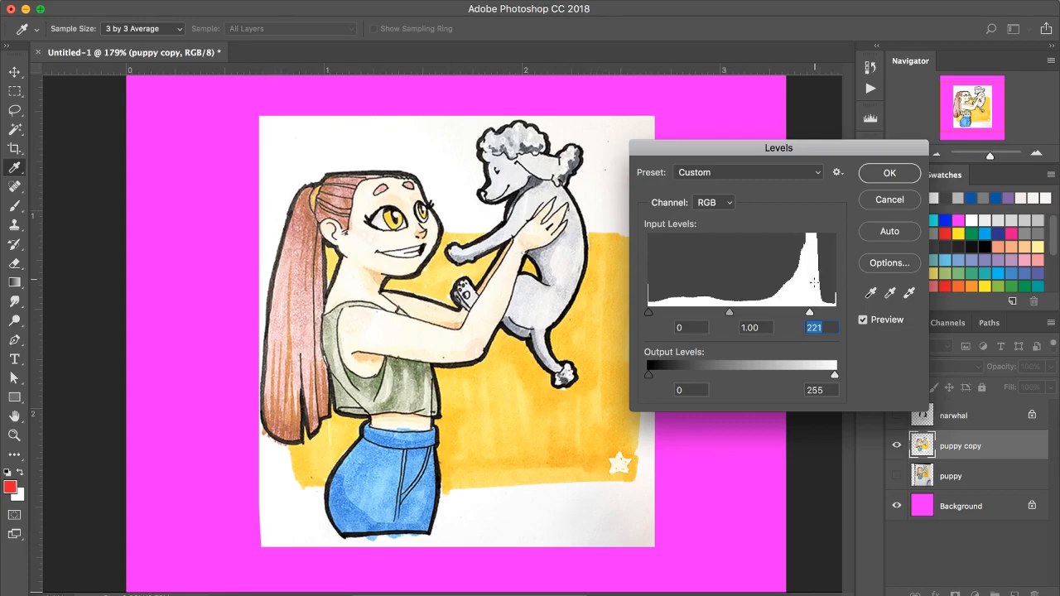
drag(811, 317, 814, 315)
click(899, 174)
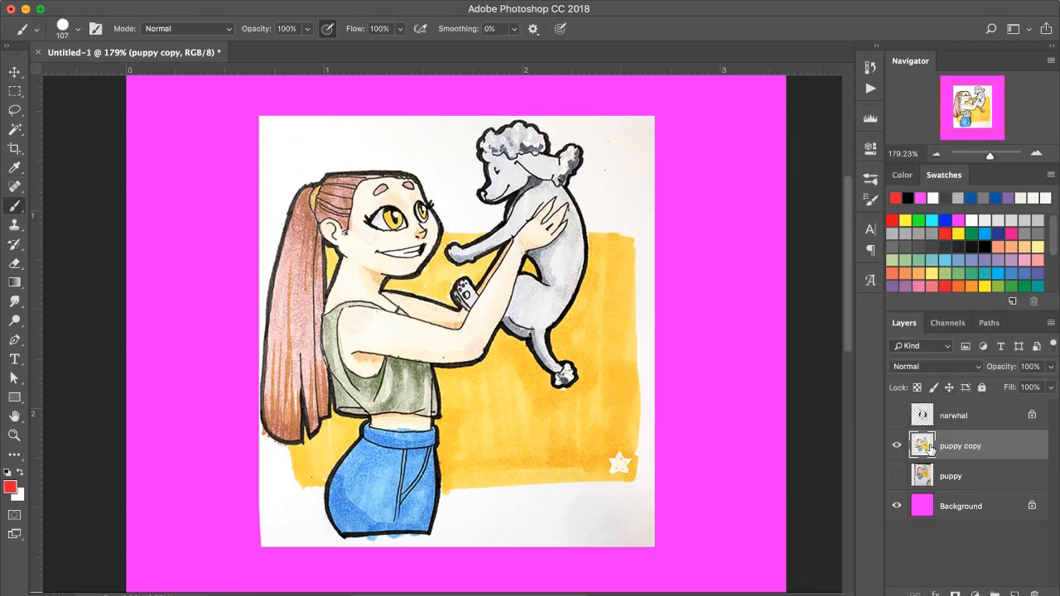
Step: Try splitting the puppy copy layer's This Layer white limit in Blend If to 227 / 255, and undo the blending change
double_click(931, 447)
drag(757, 175, 904, 114)
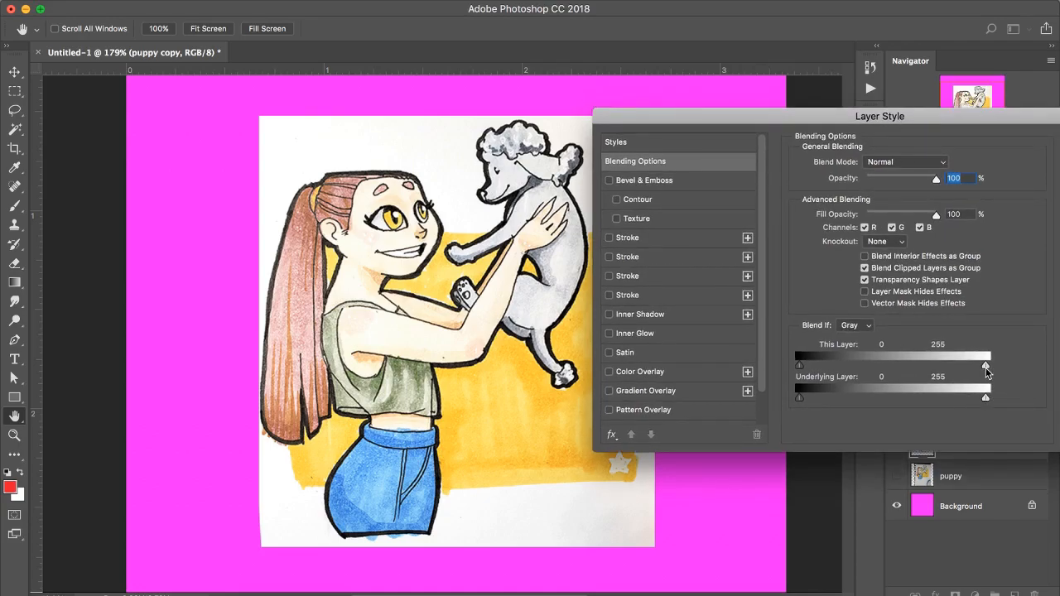
mouse_move(986, 369)
mouse_down()
mouse_move(870, 364)
mouse_move(967, 383)
mouse_move(992, 374)
mouse_up()
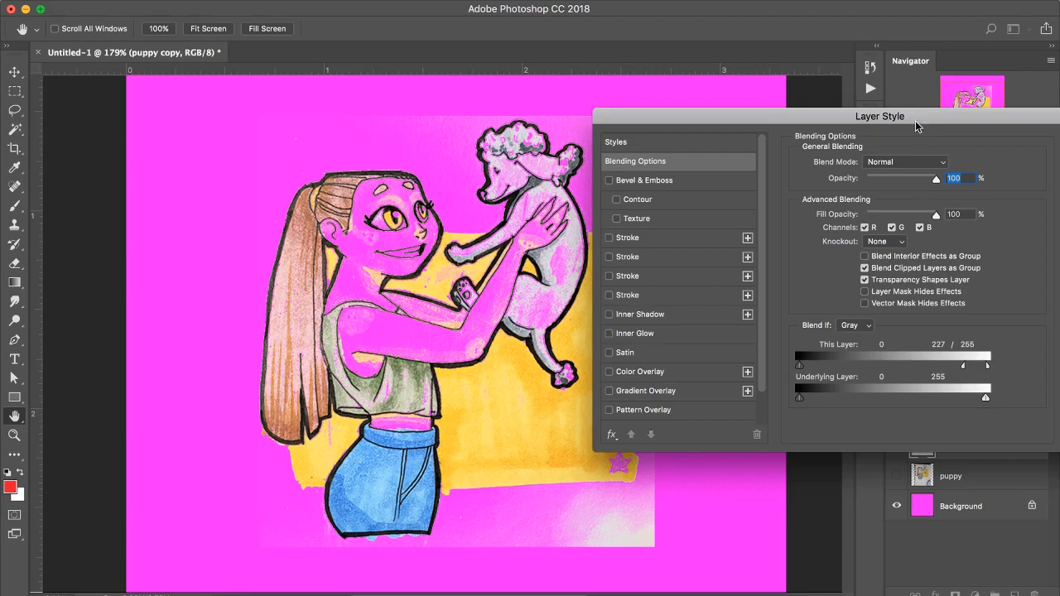
drag(919, 122, 729, 166)
click(938, 186)
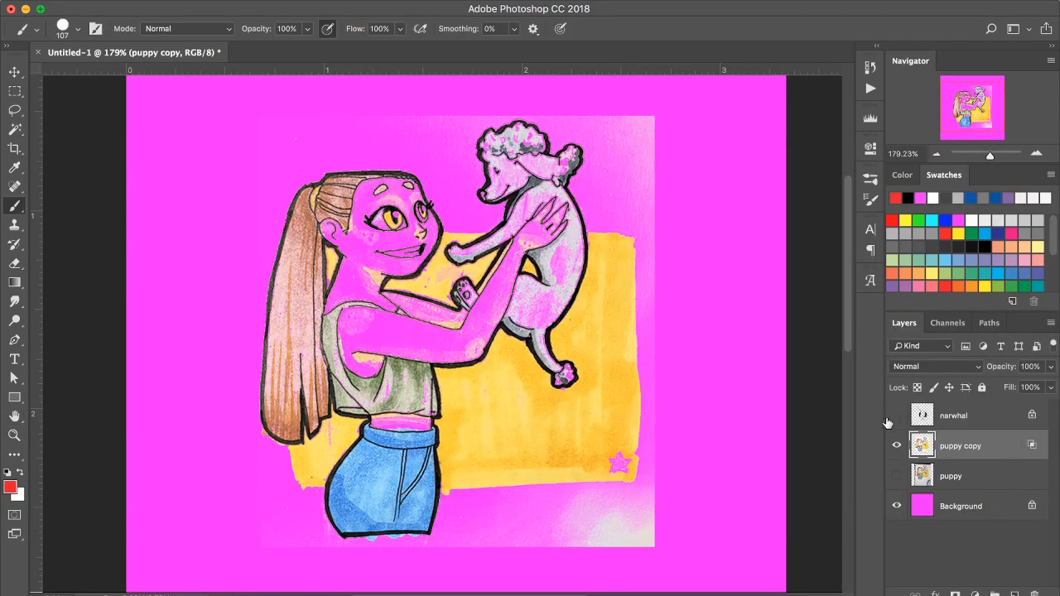
key(super+z)
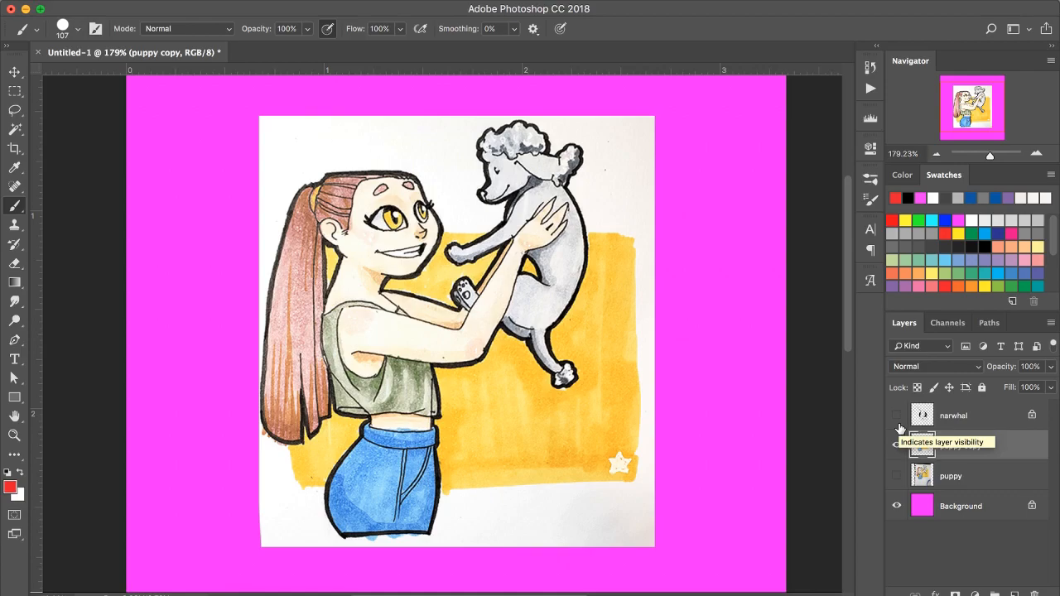
Step: Show the narwhal layer again and hide the puppy copy layer
click(896, 415)
click(896, 445)
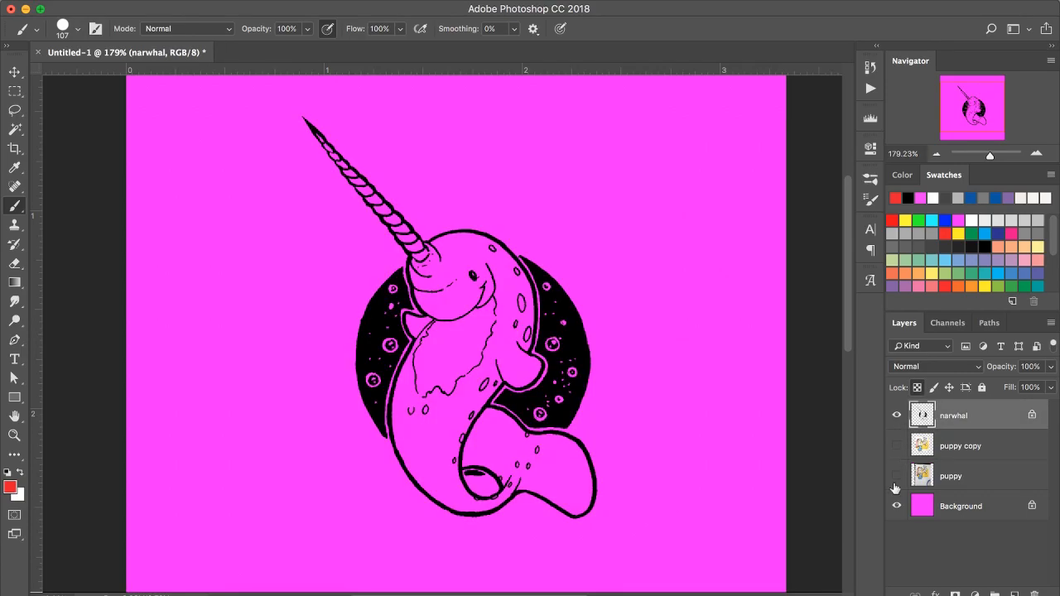